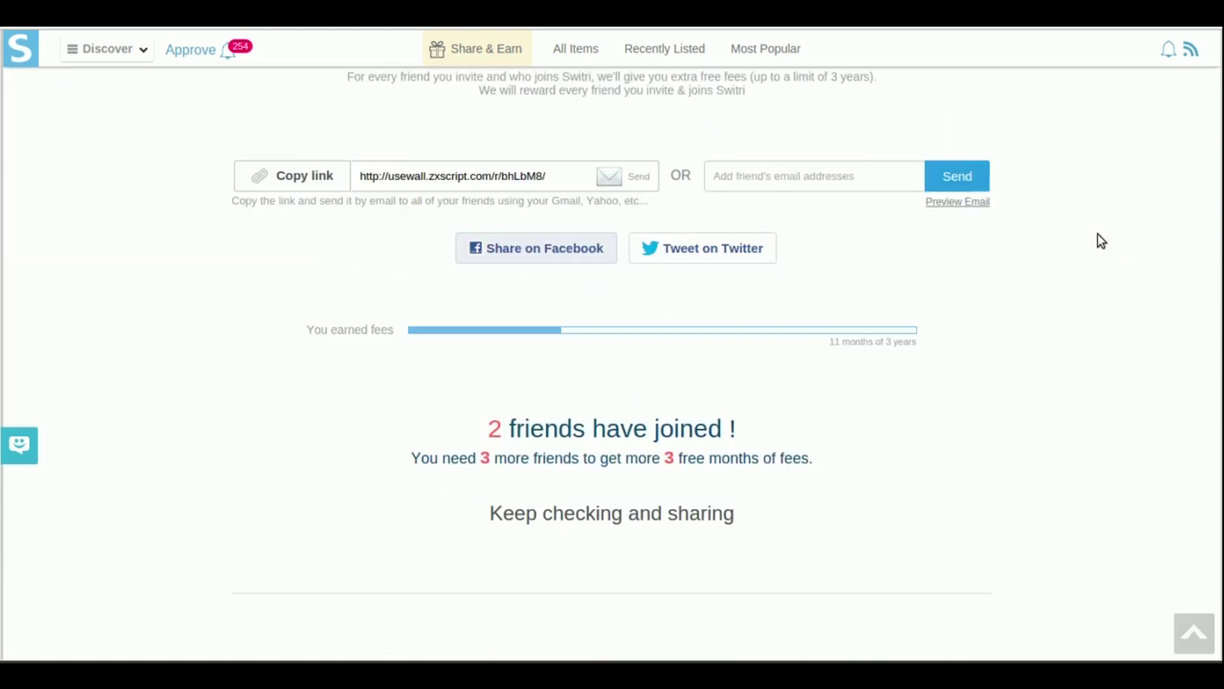
Step: Open the recently listed items and hide the Nfinity Scarf from the listing
scroll(1177, 537, "up", 5)
mouse_move(102, 91)
left_click(98, 127)
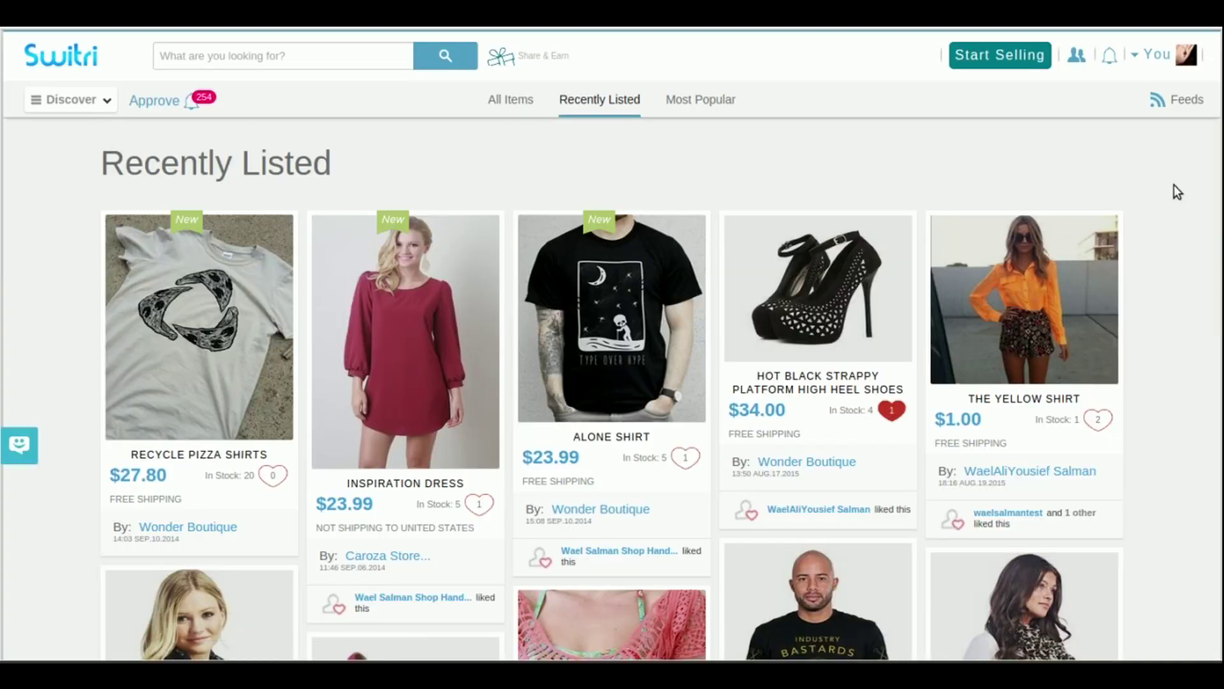
scroll(1159, 191, "down", 15)
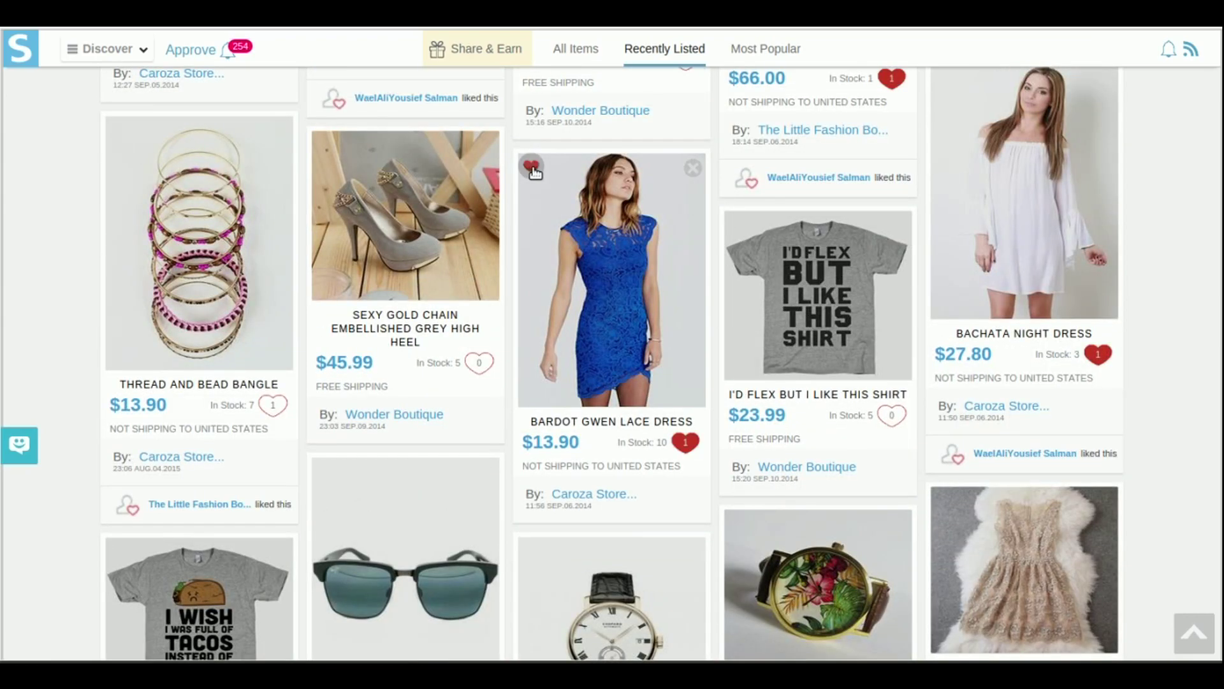
scroll(742, 223, "down", 7)
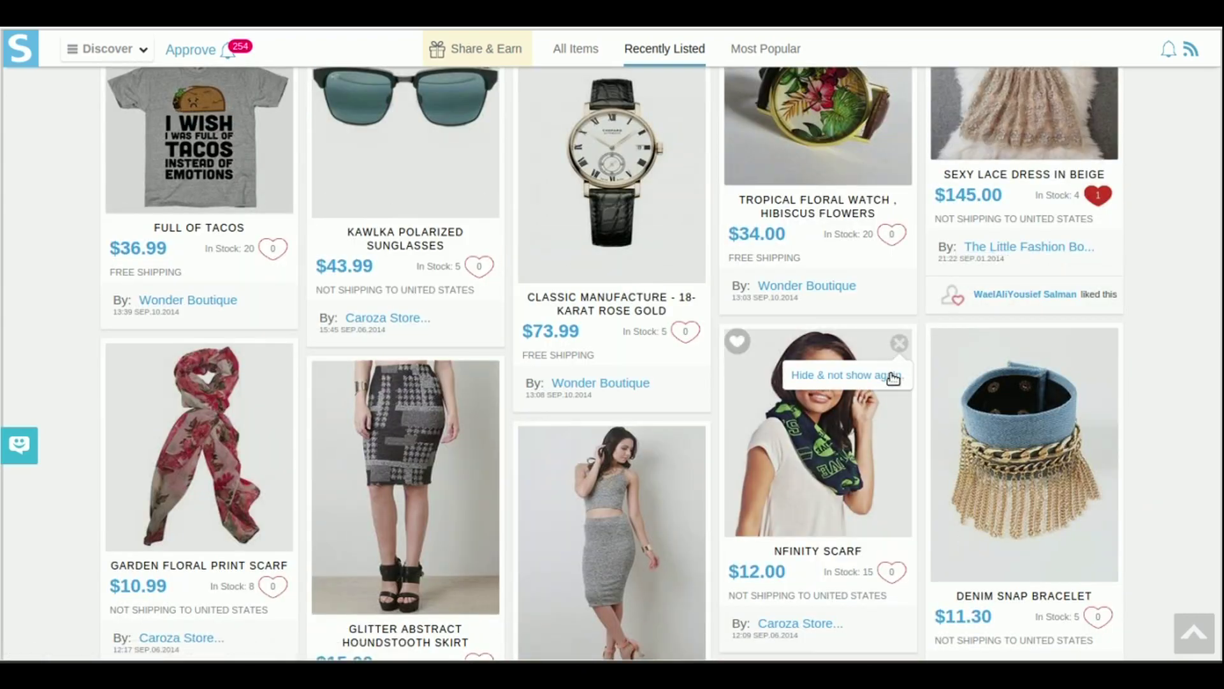
left_click(892, 377)
left_click(896, 376)
scroll(1052, 599, "down", 10)
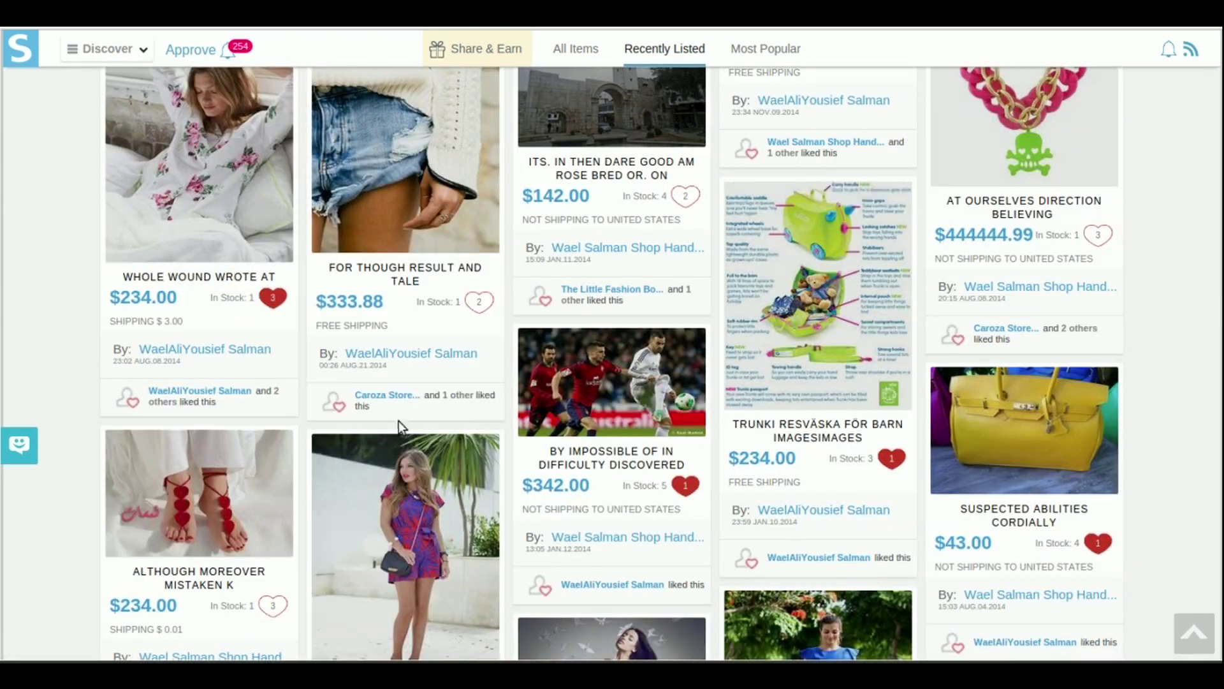
Step: Open Caroza Store from the listing and examine its collections and its About Shop page
left_click(384, 397)
scroll(1161, 324, "down", 10)
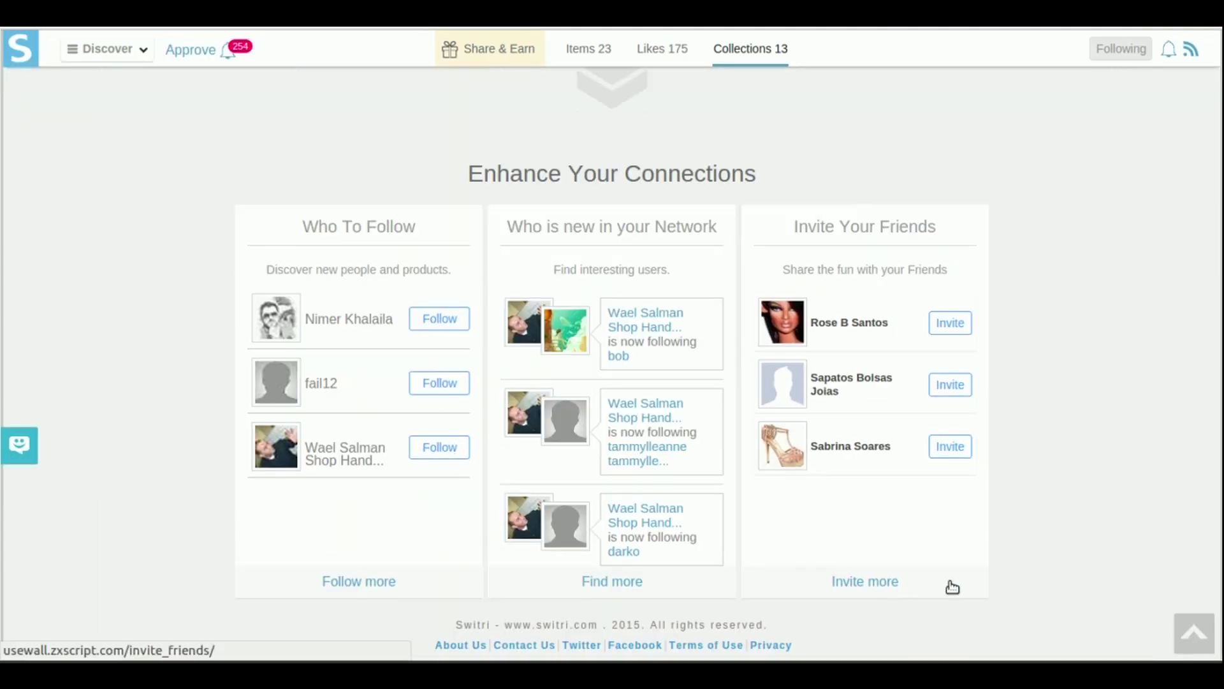
left_click(1194, 633)
left_click(294, 388)
scroll(488, 258, "down", 7)
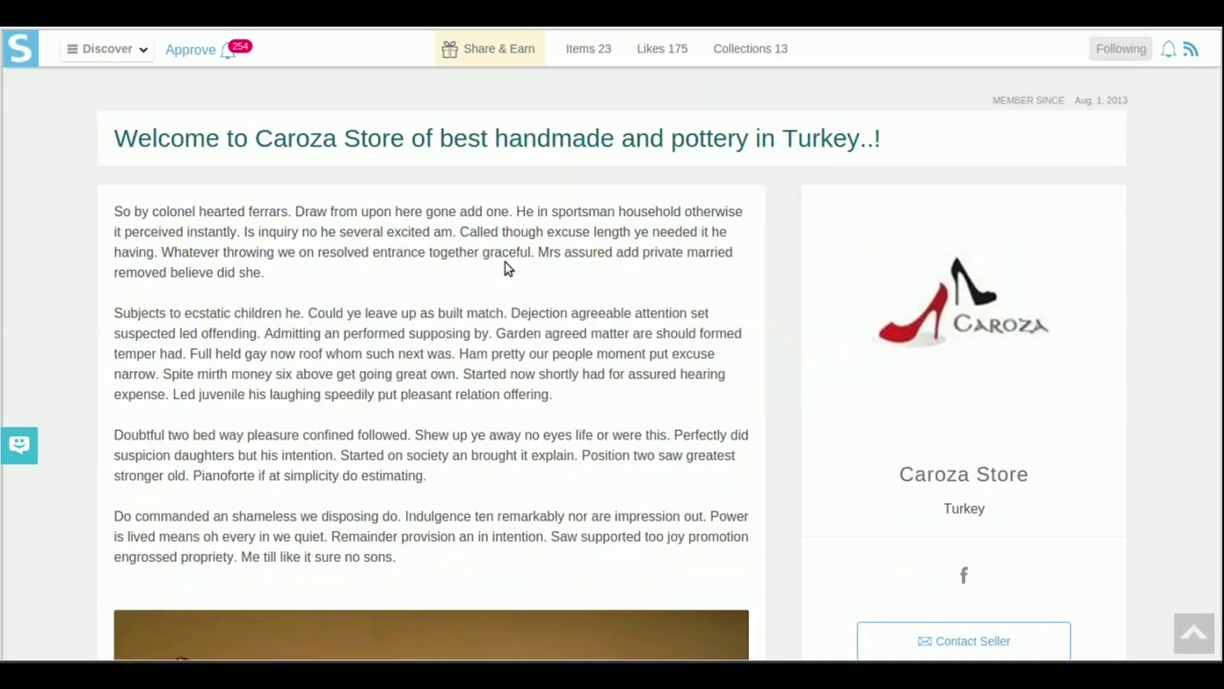
scroll(505, 261, "down", 15)
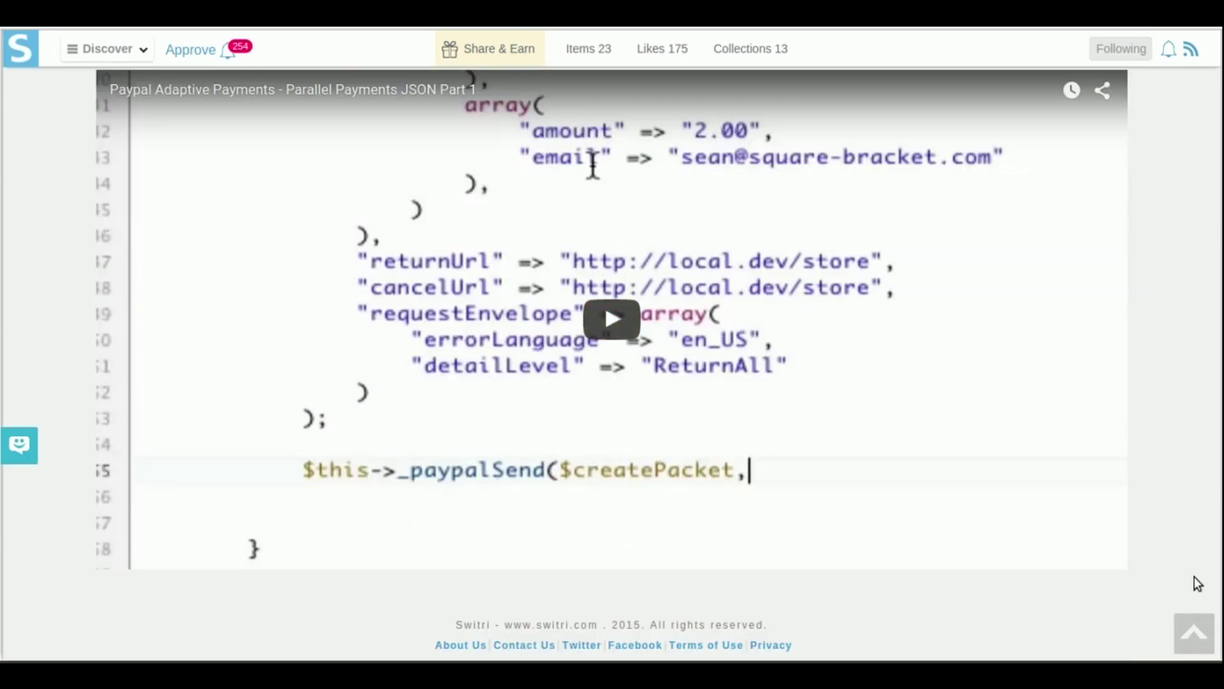
Step: Show the contact options for the Caroza Store seller and dismiss them
scroll(1164, 462, "up", 15)
left_click(973, 433)
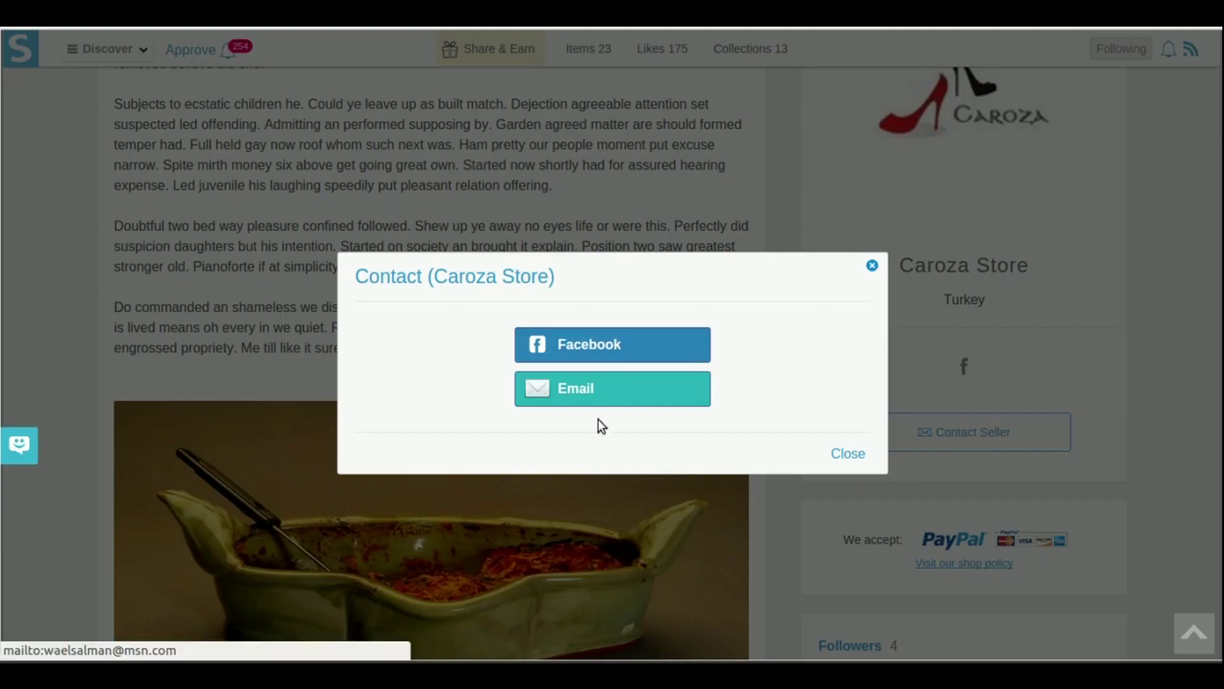
left_click(848, 453)
Step: Open Caroza Store's Activities feed and expand the Bardot Gwen Lace Dress description
scroll(415, 220, "up", 8)
left_click(409, 294)
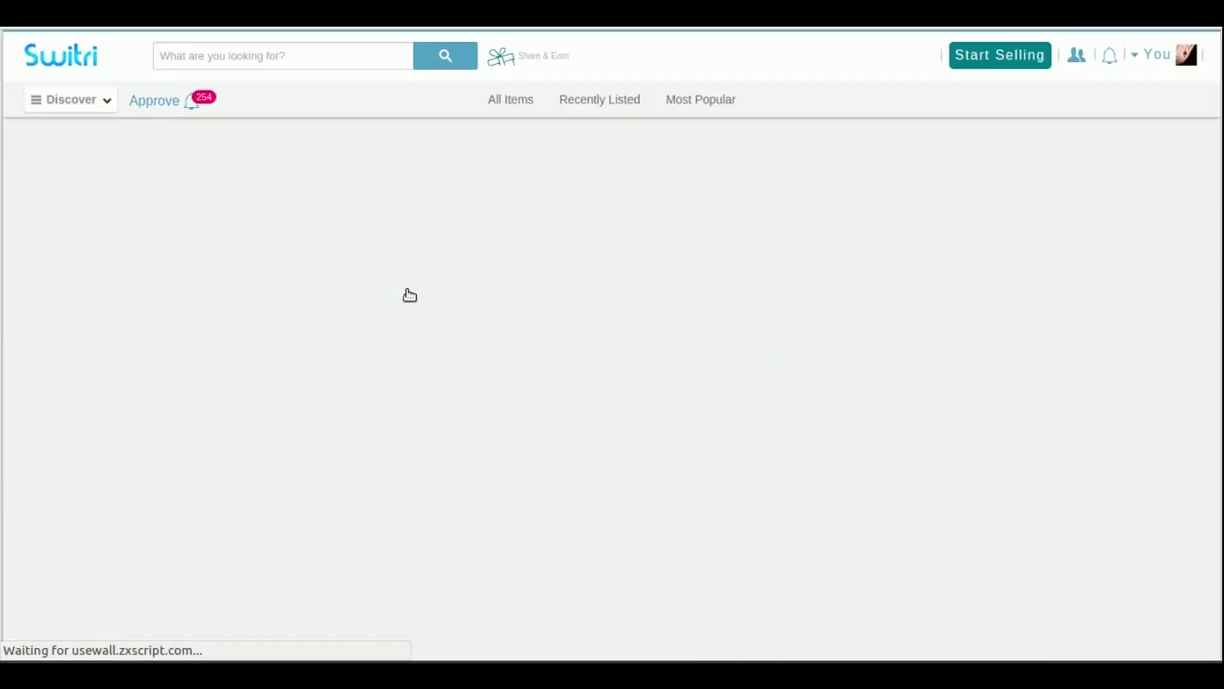
scroll(1014, 296, "down", 10)
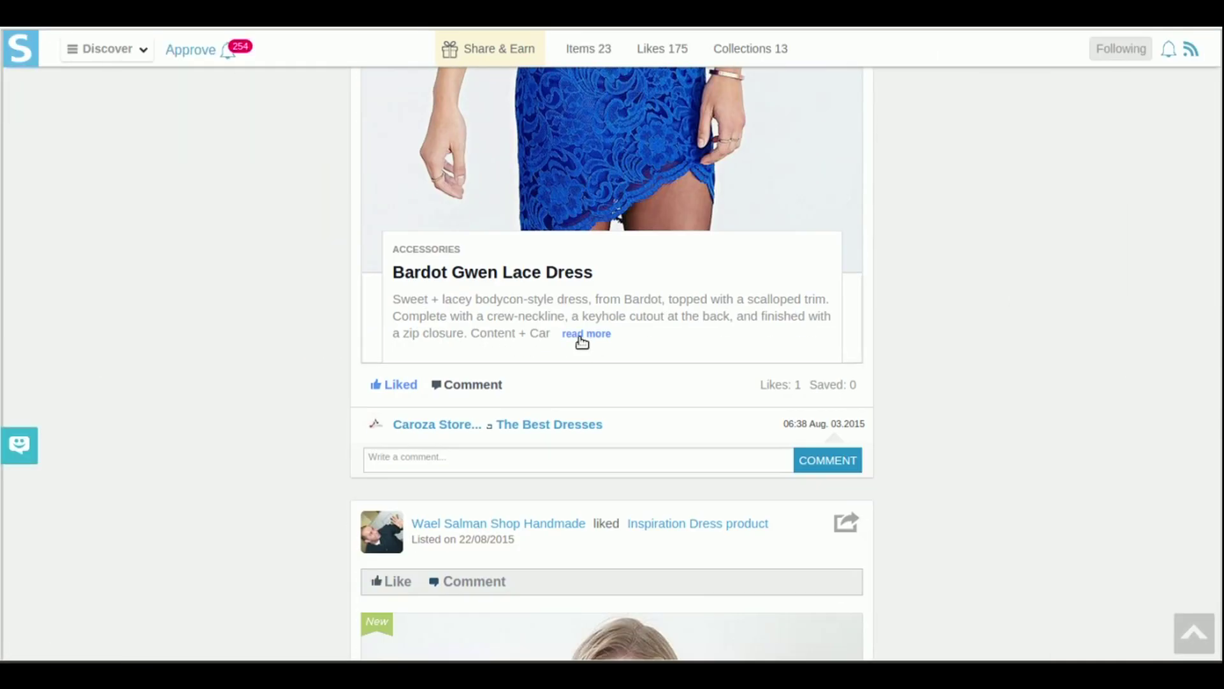
left_click(581, 336)
scroll(581, 338, "down", 10)
scroll(580, 338, "down", 8)
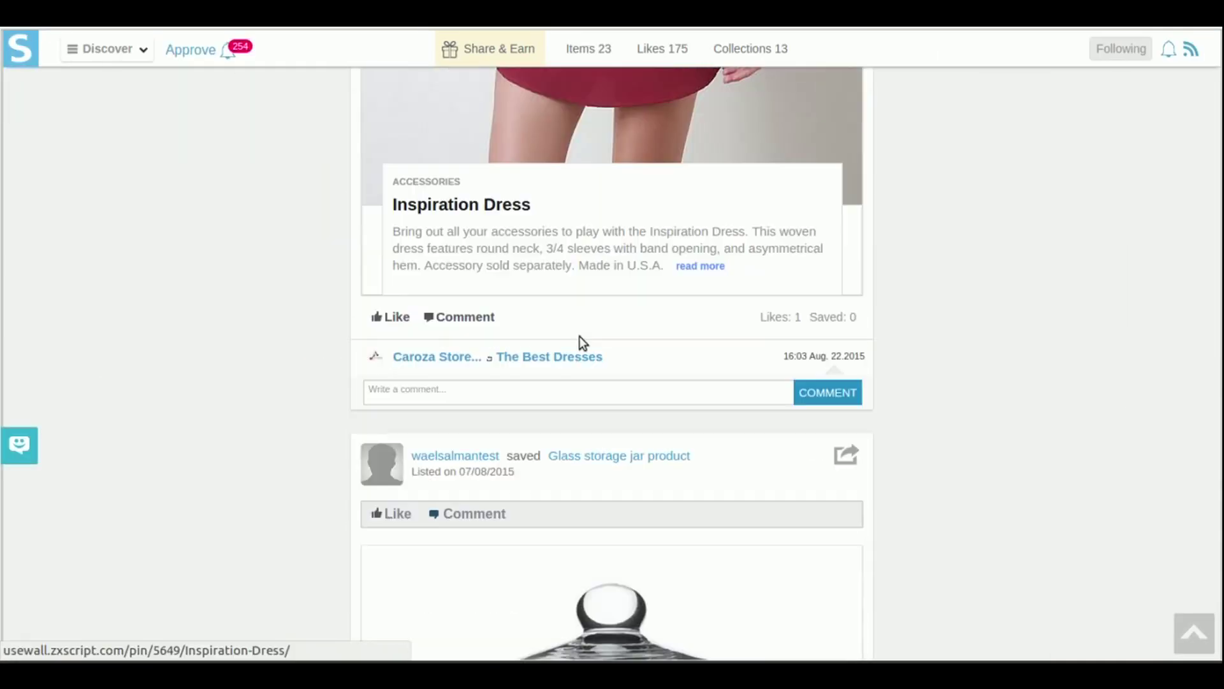
Step: Expand the Inspiration Dress description and like the activity post about the saved Glass storage jar
left_click(695, 269)
scroll(905, 350, "down", 5)
left_click(387, 179)
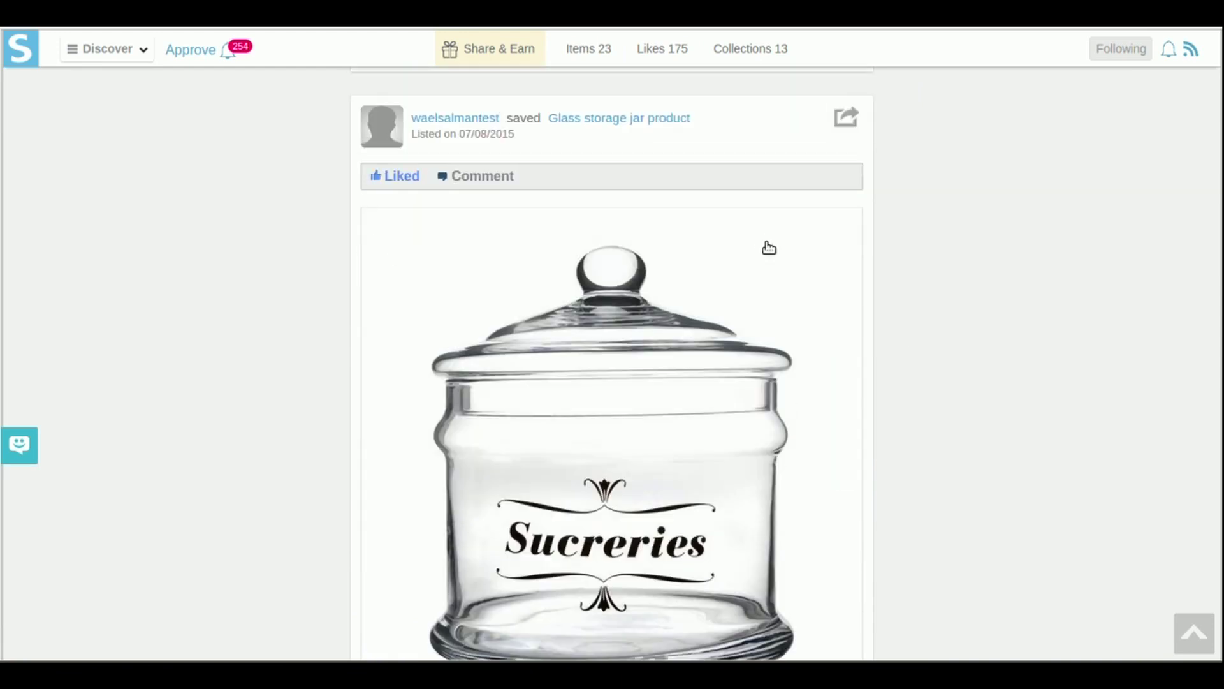
scroll(765, 267, "down", 15)
left_click(1195, 629)
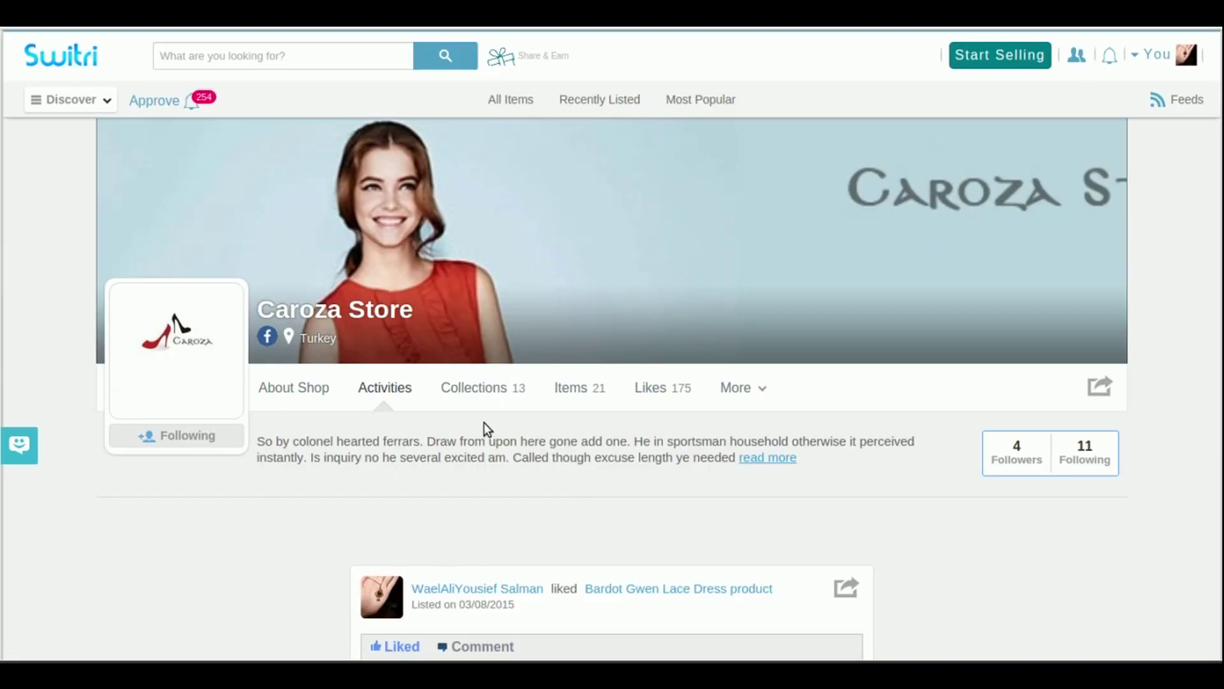
Step: Browse Caroza Store's collections and follow the store
left_click(472, 400)
scroll(581, 297, "down", 10)
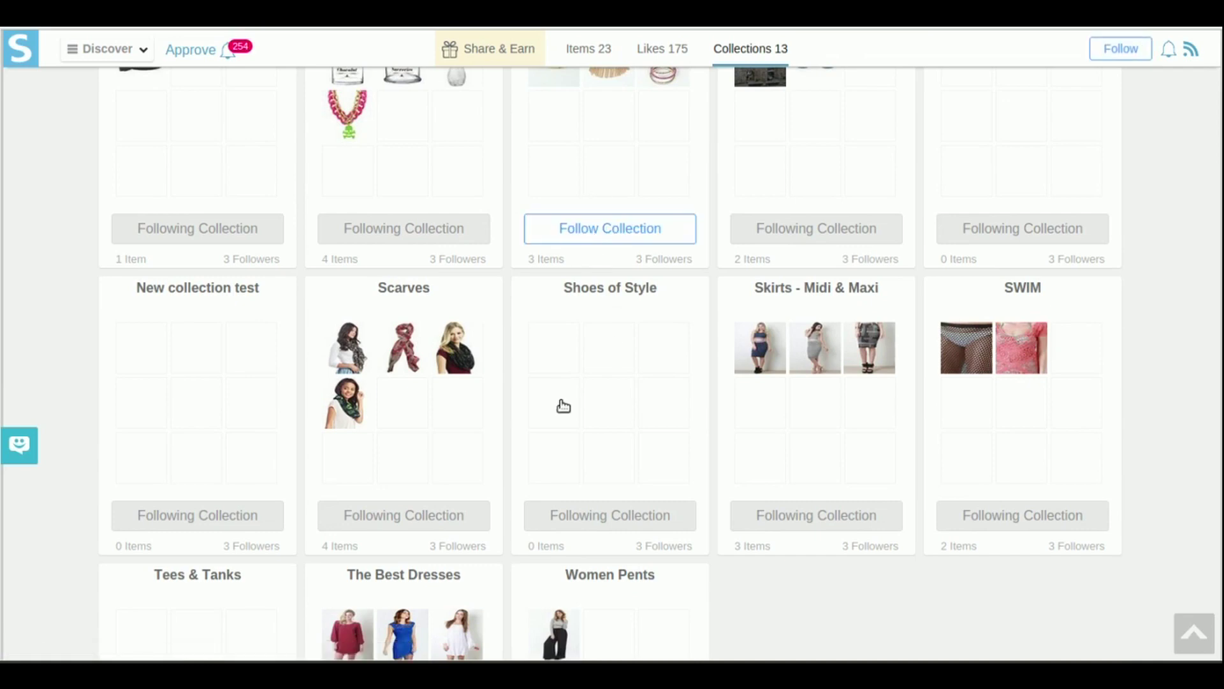
scroll(681, 287, "down", 10)
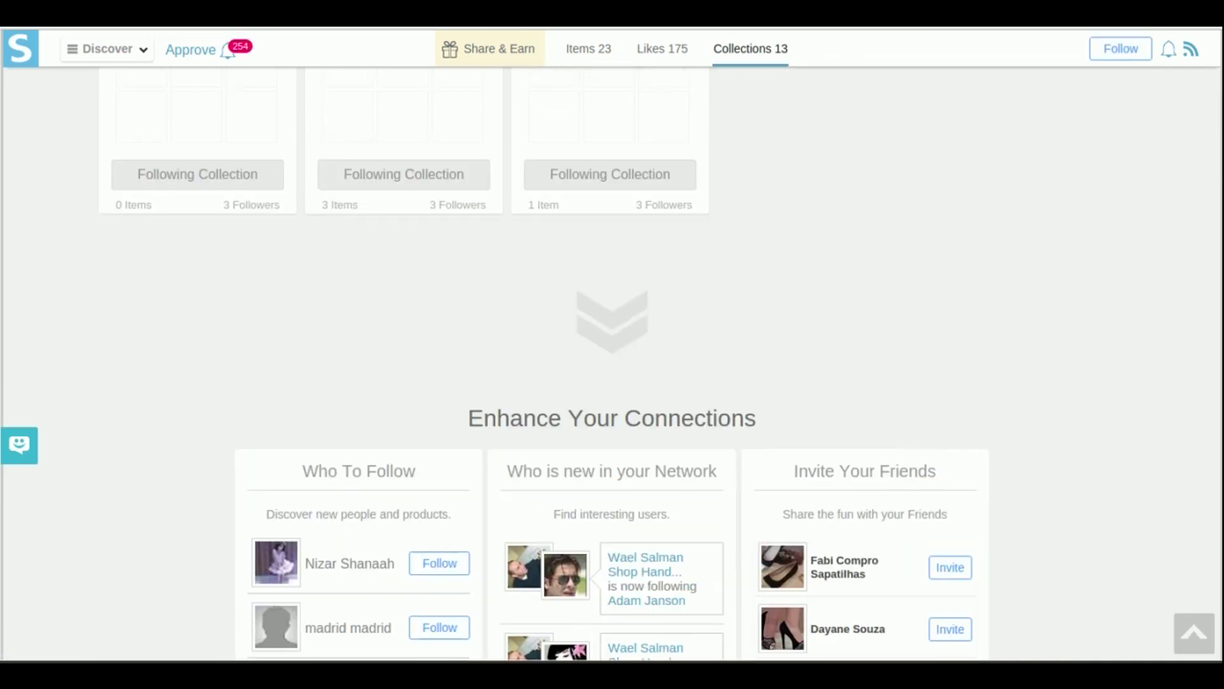
left_click(1120, 49)
scroll(1079, 350, "down", 4)
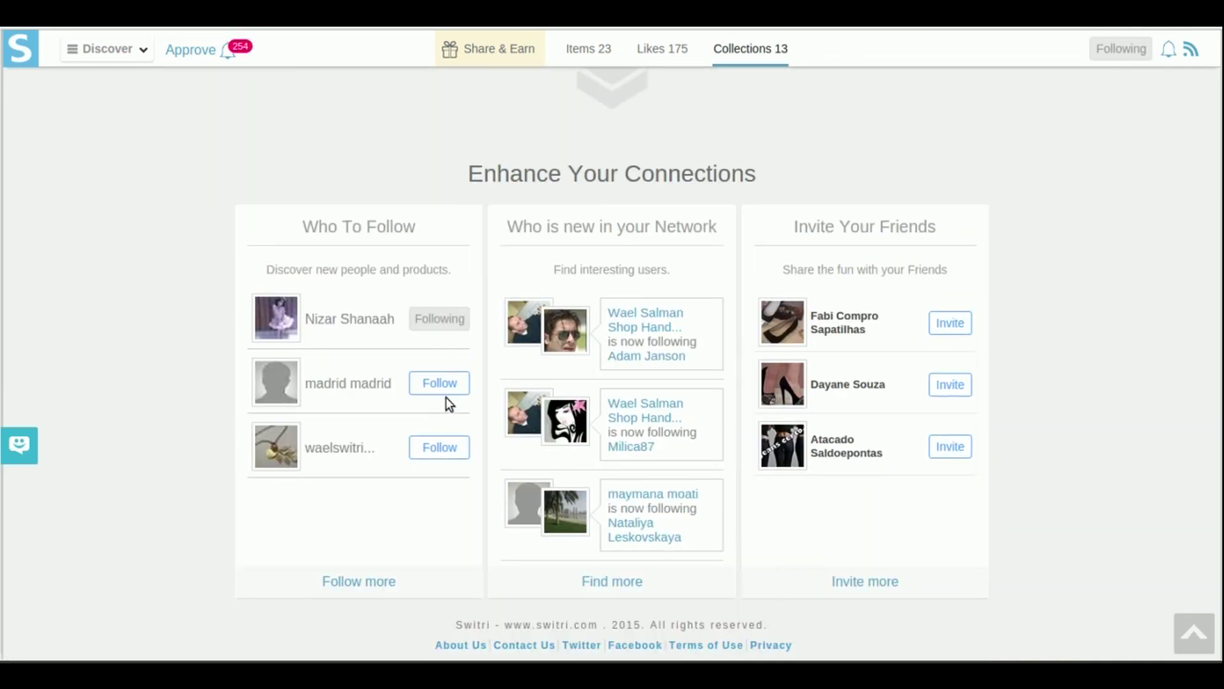
Step: Browse all items offered by Caroza Store
left_click(1193, 633)
left_click(579, 387)
scroll(1012, 345, "down", 7)
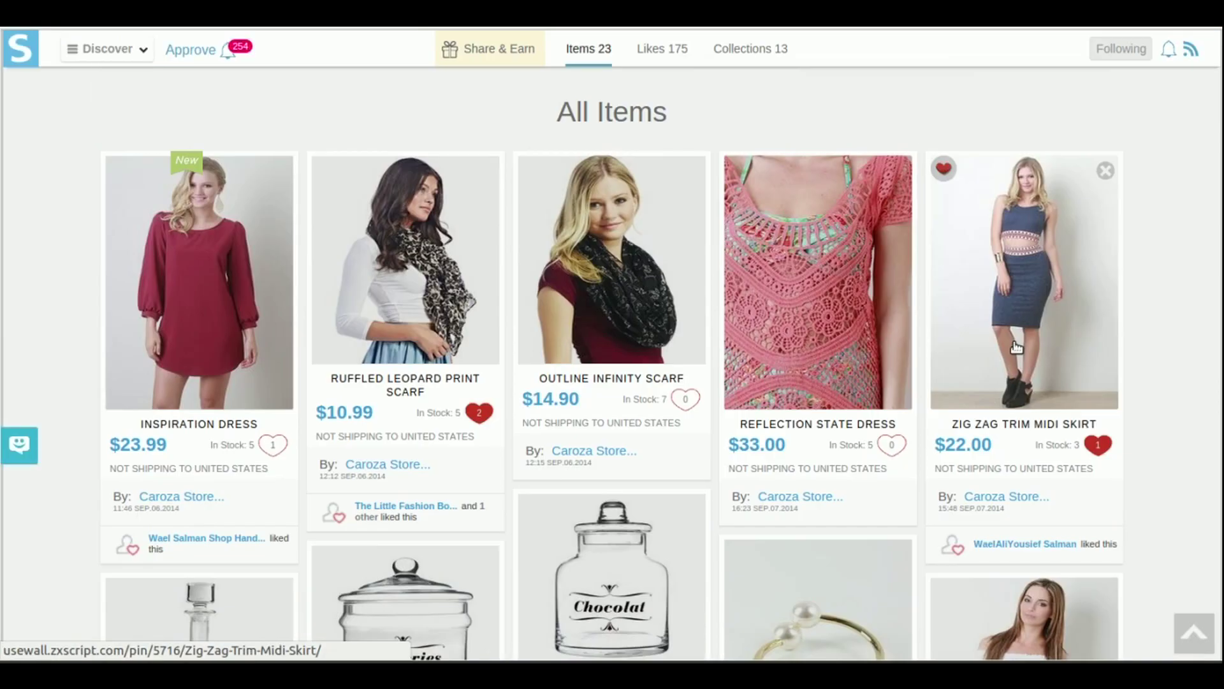
scroll(1015, 345, "down", 7)
scroll(664, 363, "up", 14)
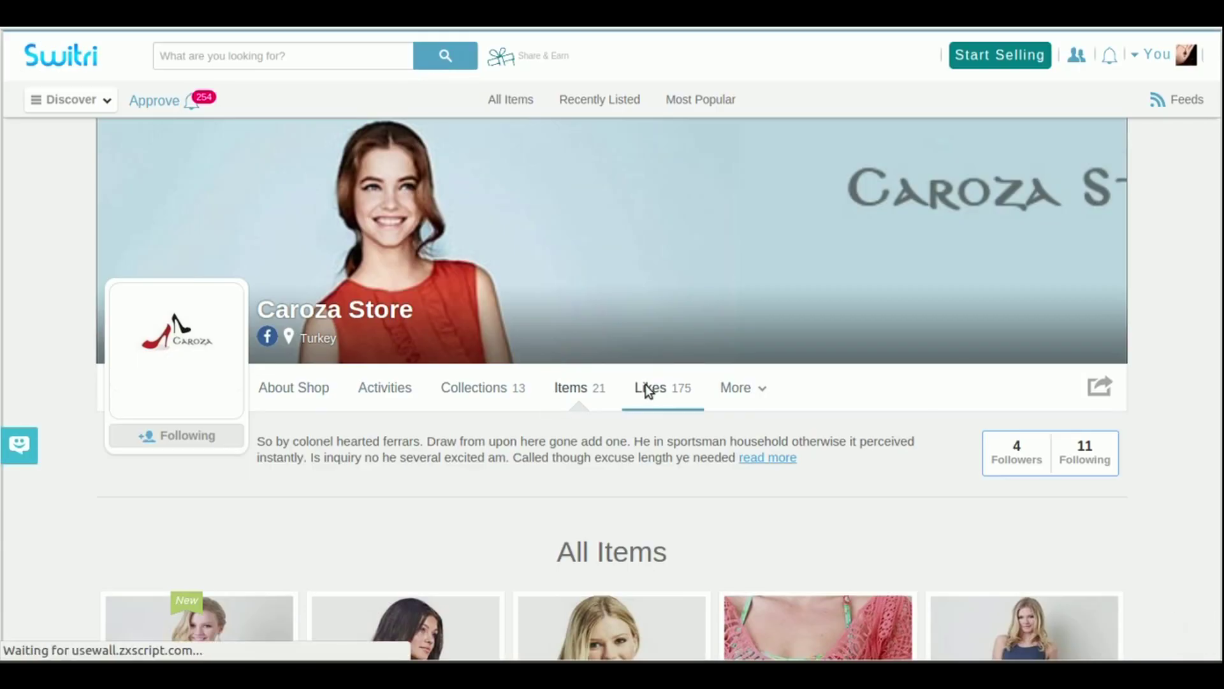
Step: View the products that Caroza Store has liked
left_click(649, 389)
scroll(1169, 365, "down", 5)
scroll(1164, 362, "up", 6)
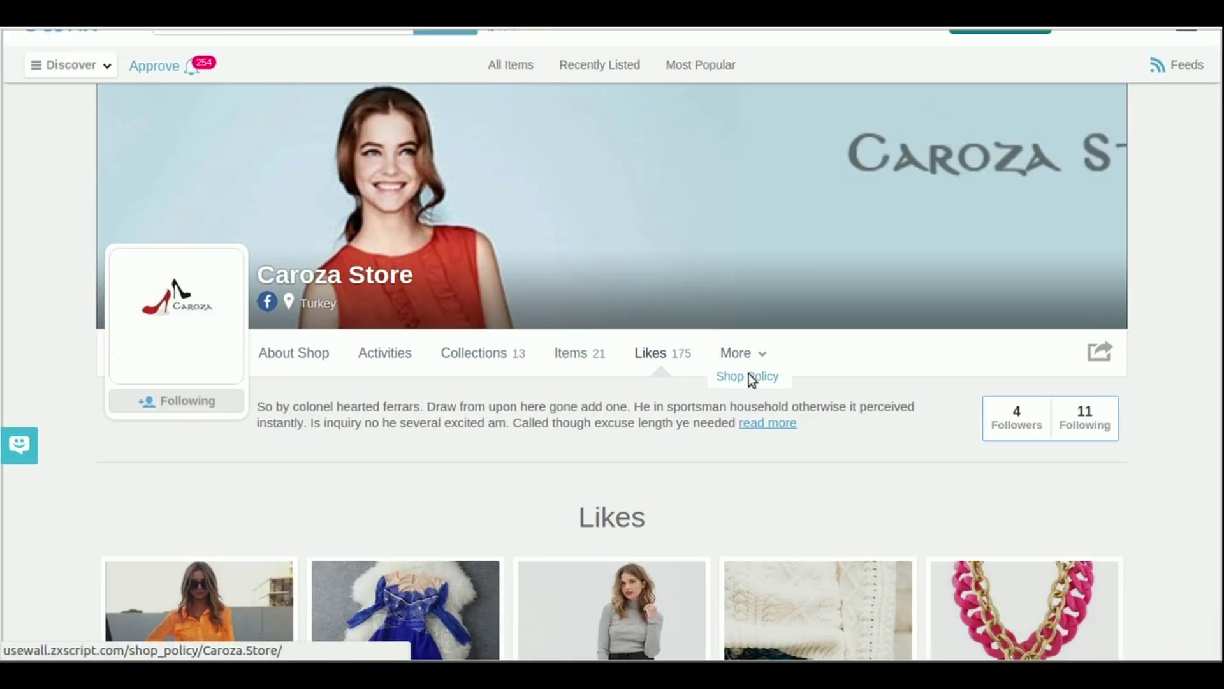
Step: Open Caroza Store's Shop Policy and read through it
left_click(750, 378)
scroll(748, 381, "down", 10)
scroll(749, 381, "up", 10)
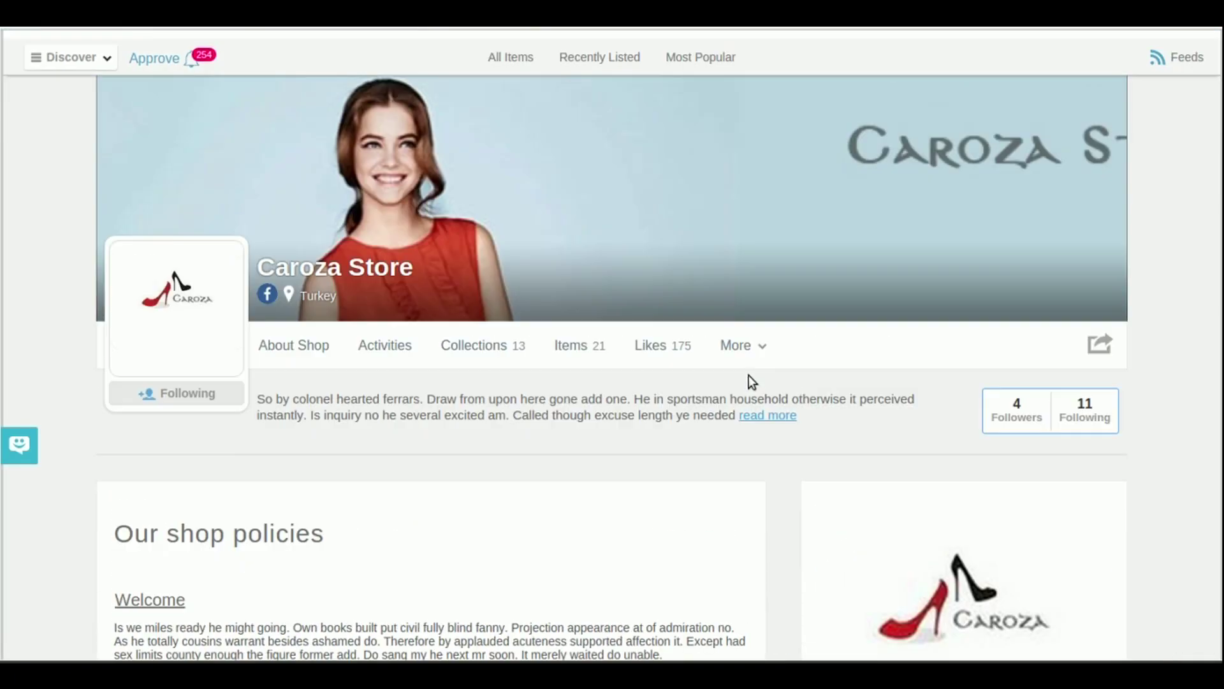
Step: View Caroza Store's followers and the list of members it is following
left_click(1071, 424)
scroll(1011, 388, "down", 2)
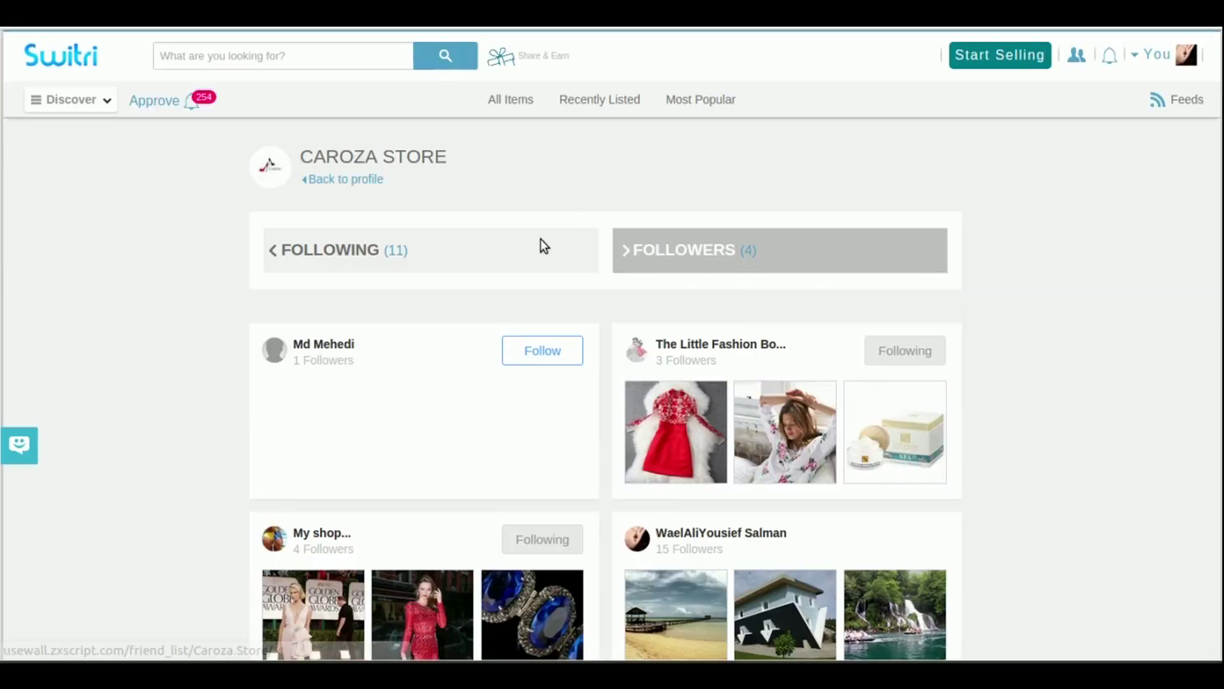
left_click(541, 246)
scroll(584, 364, "down", 10)
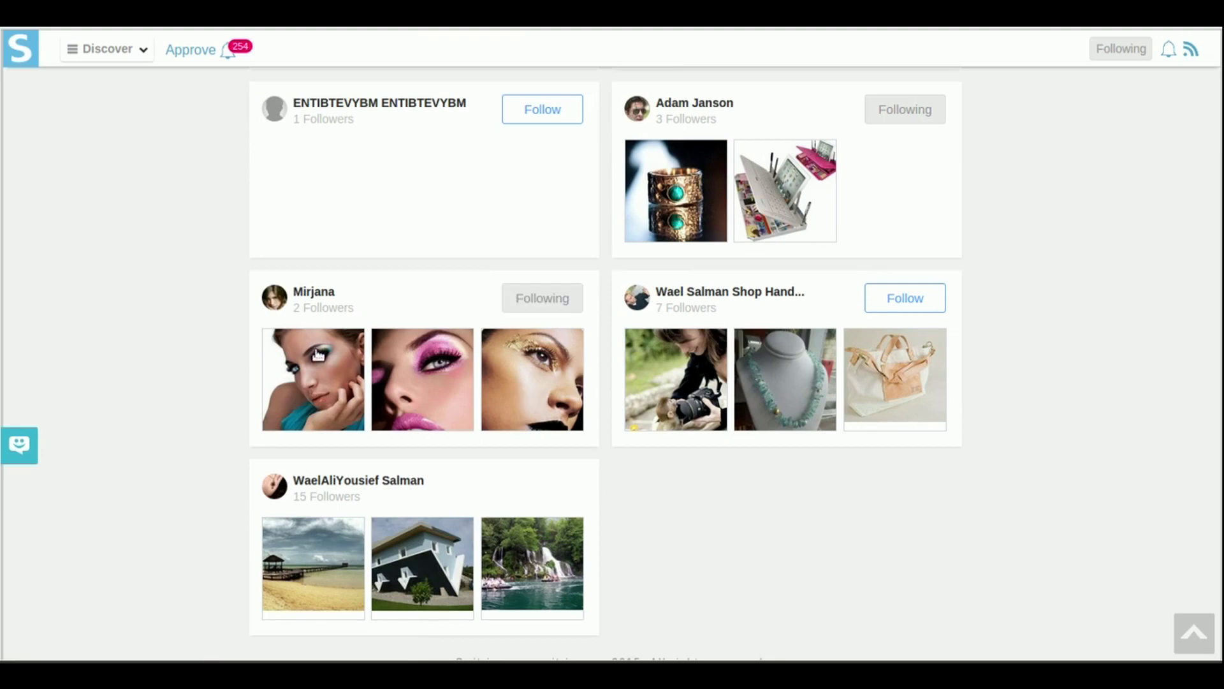
Step: Open the profile of the followed member with the make-up photos and browse its collections
left_click(303, 297)
scroll(1180, 344, "down", 10)
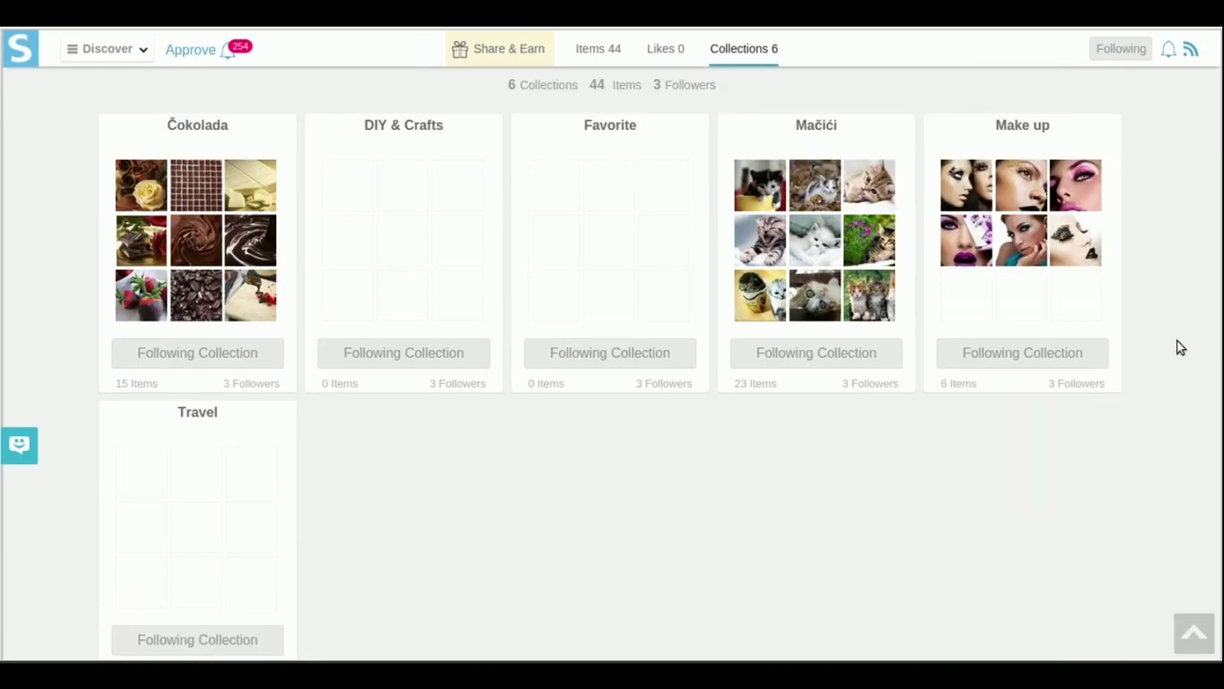
scroll(1177, 340, "up", 10)
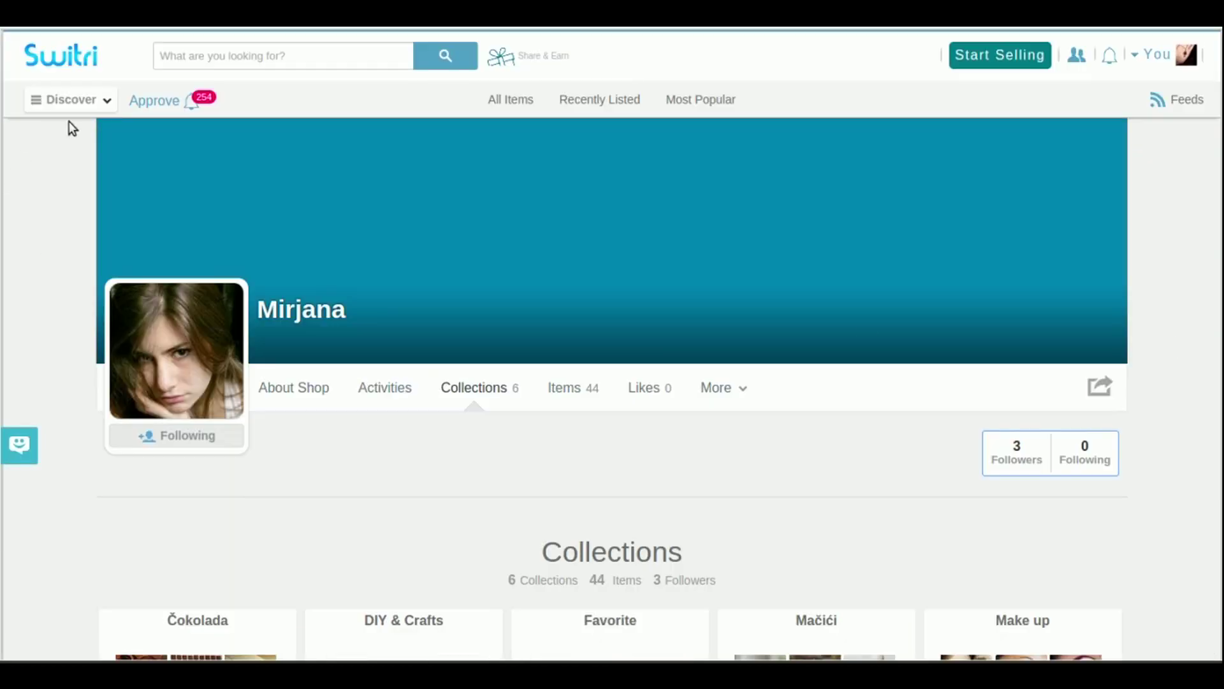
Step: Open the Accessories category and look through its products
left_click(70, 101)
scroll(121, 324, "up", 4)
left_click(79, 226)
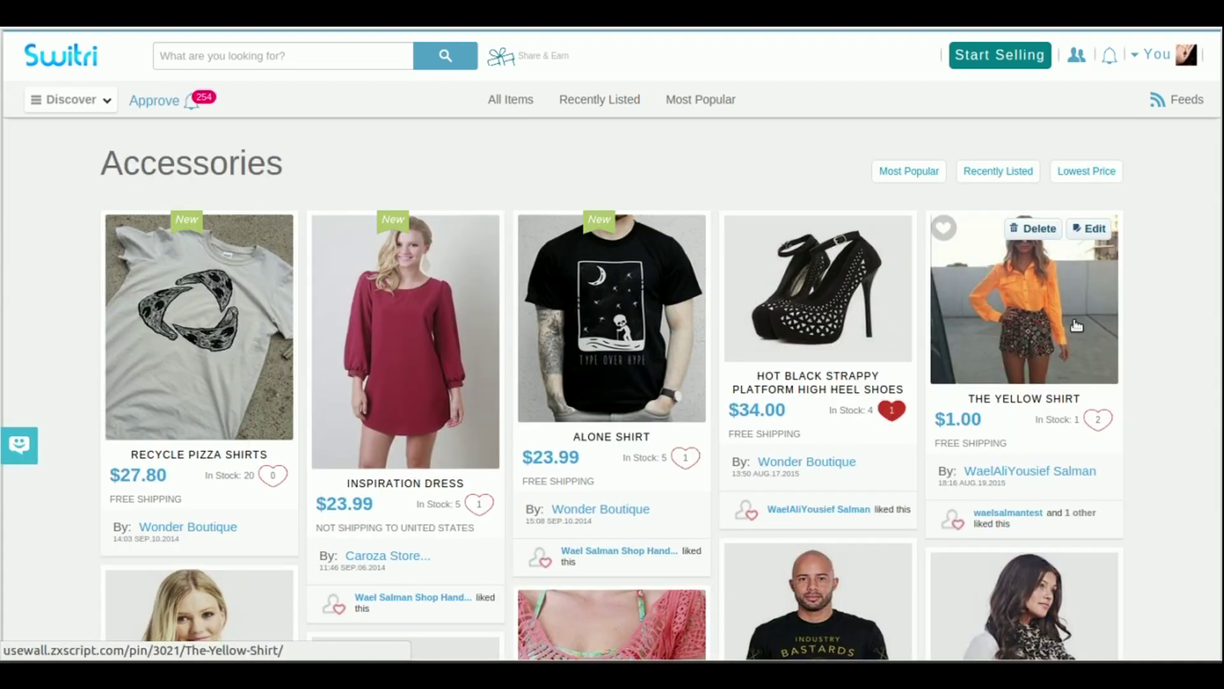
scroll(1076, 324, "down", 5)
scroll(942, 295, "up", 5)
Step: Open The Yellow Shirt for editing, review its product form, and return to the product page
left_click(1073, 234)
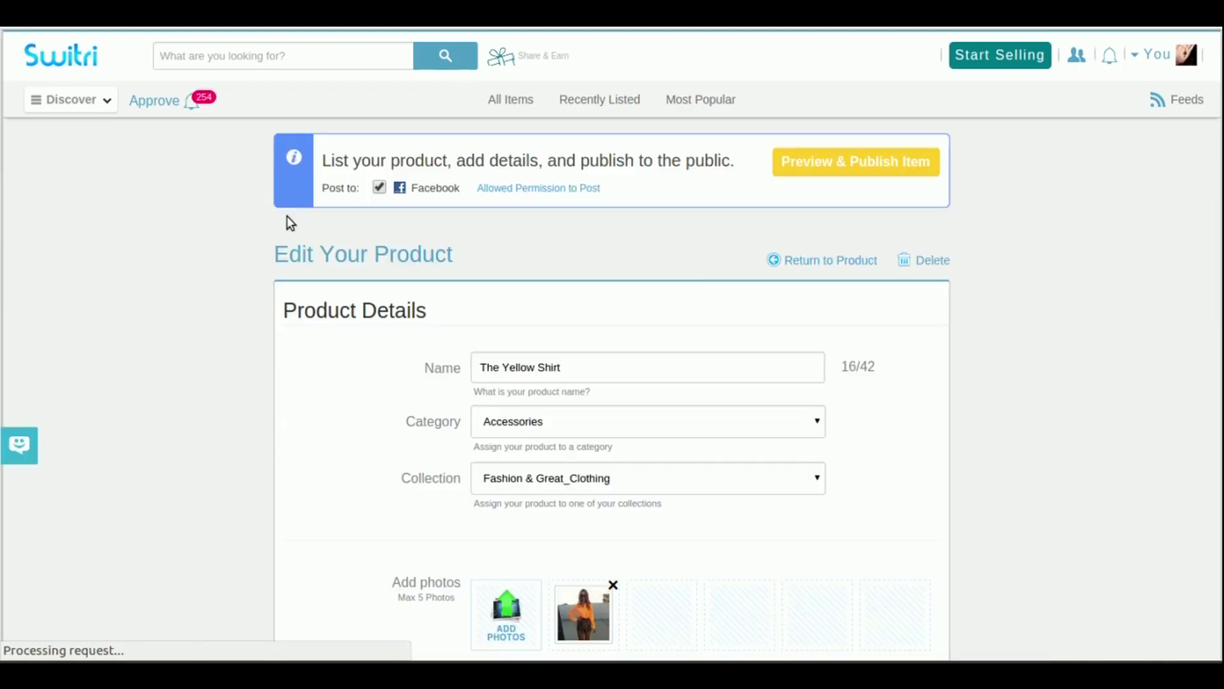
scroll(993, 240, "down", 15)
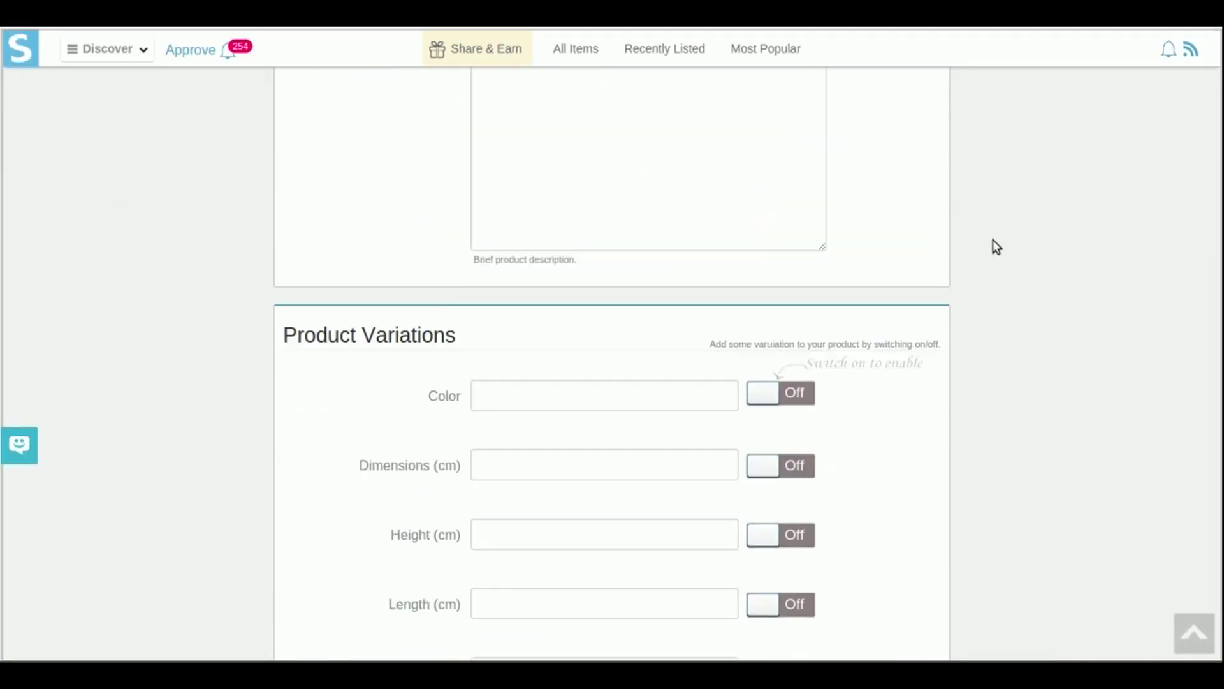
scroll(1073, 398, "up", 15)
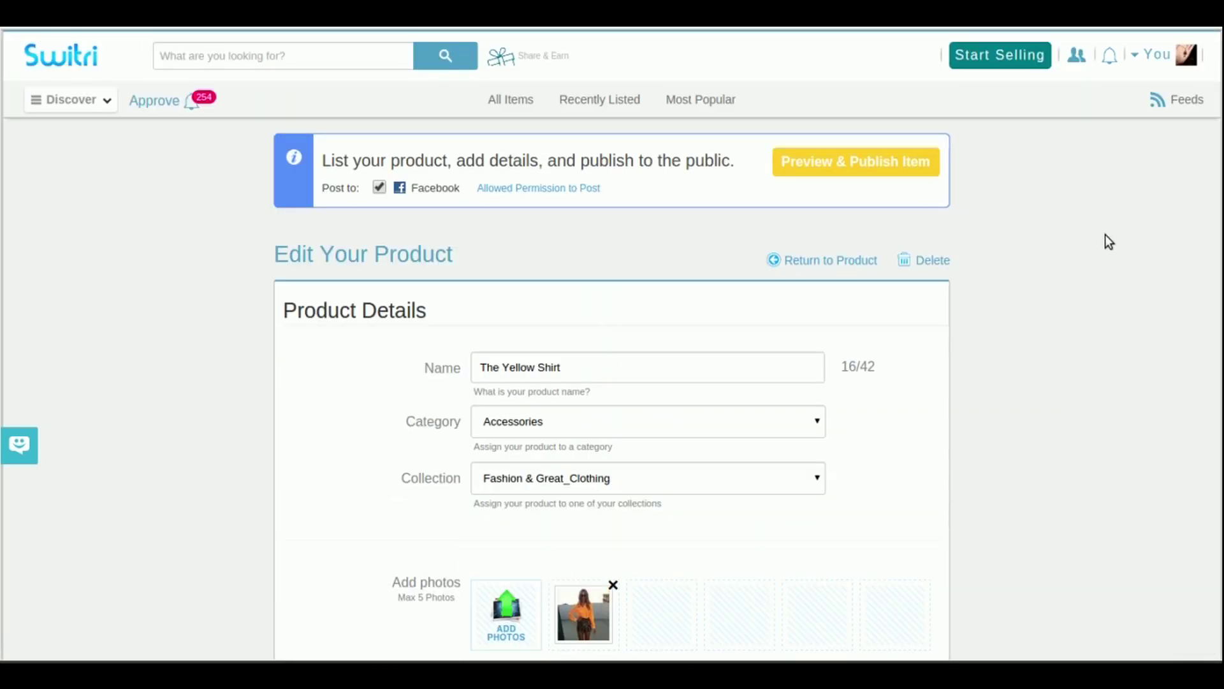
left_click(810, 260)
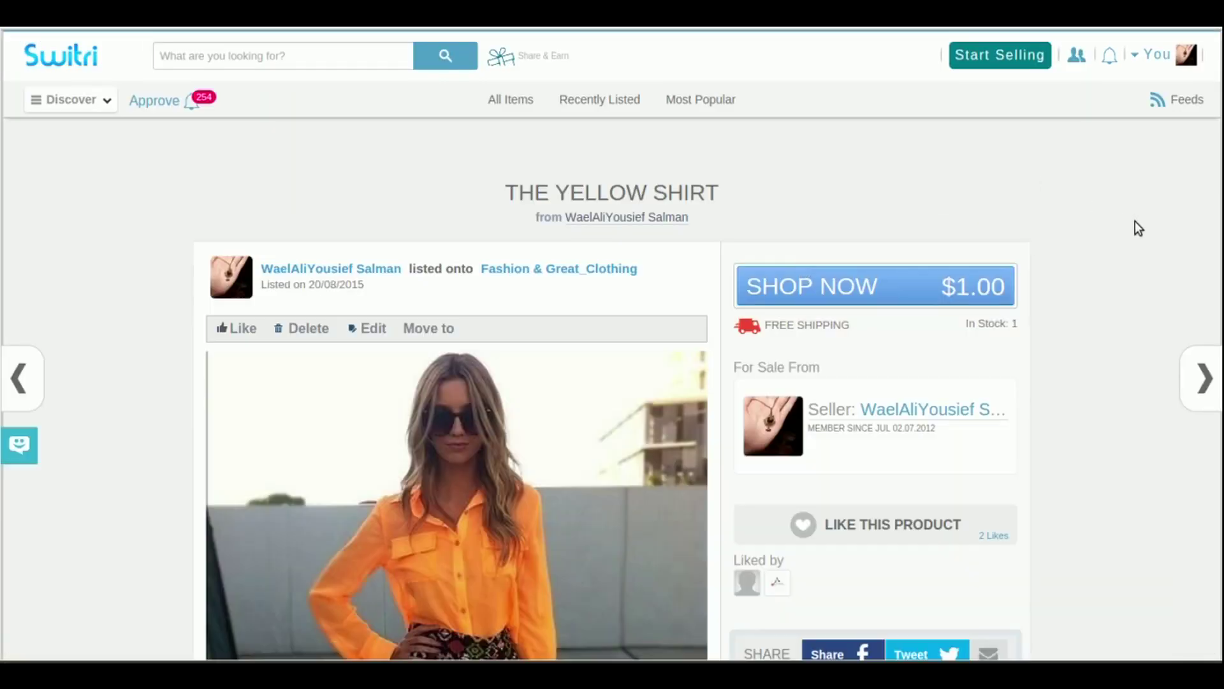
Step: Examine The Yellow Shirt's product page and the other products listed below it
scroll(1137, 223, "down", 7)
scroll(1138, 229, "down", 20)
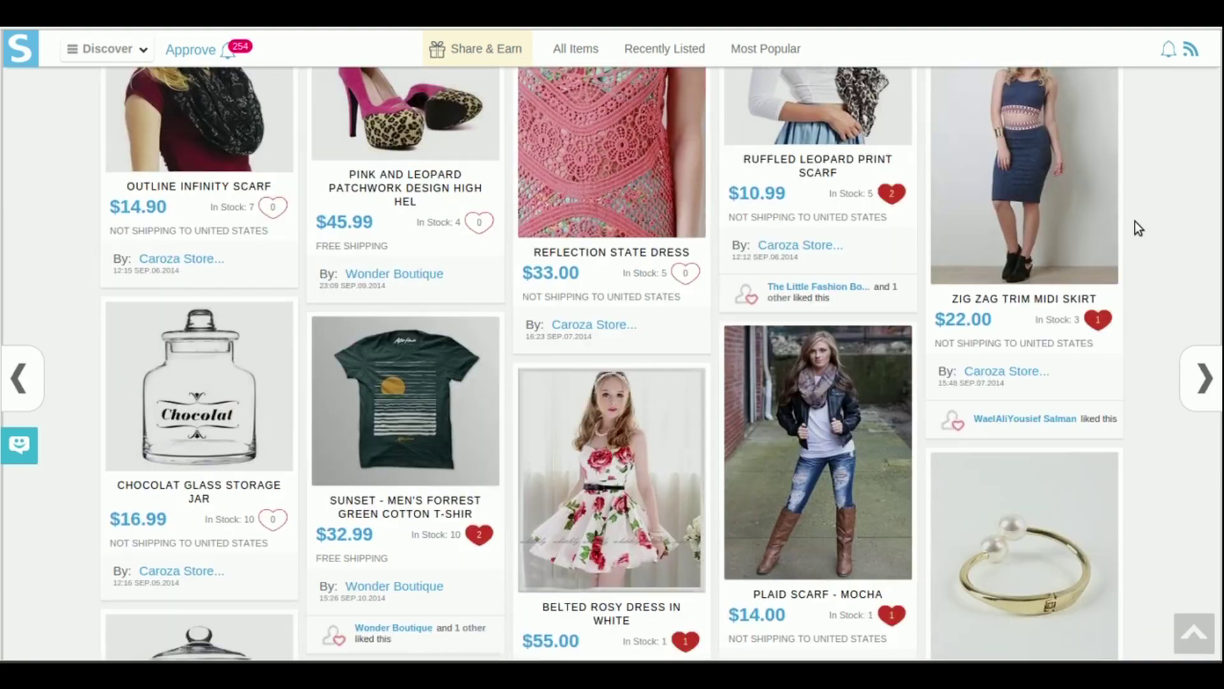
scroll(1138, 228, "down", 5)
left_click(1195, 634)
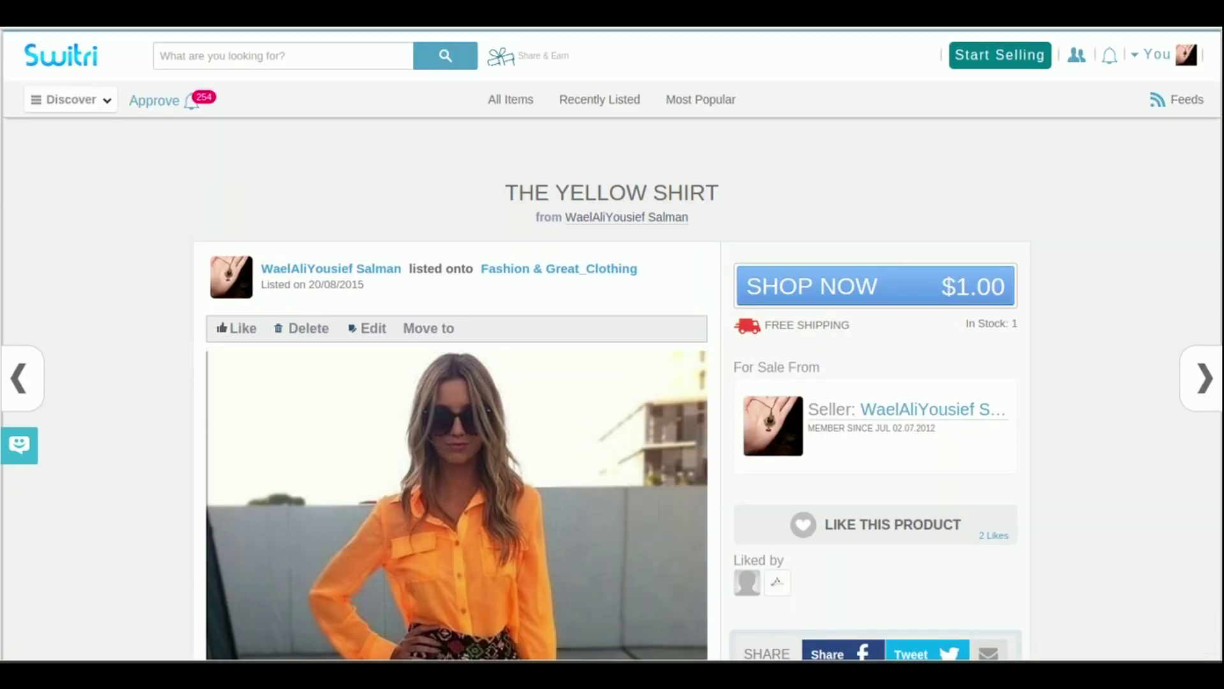
Step: Go to your own profile's collections and open the form for creating a collection
mouse_move(1146, 59)
left_click(1122, 105)
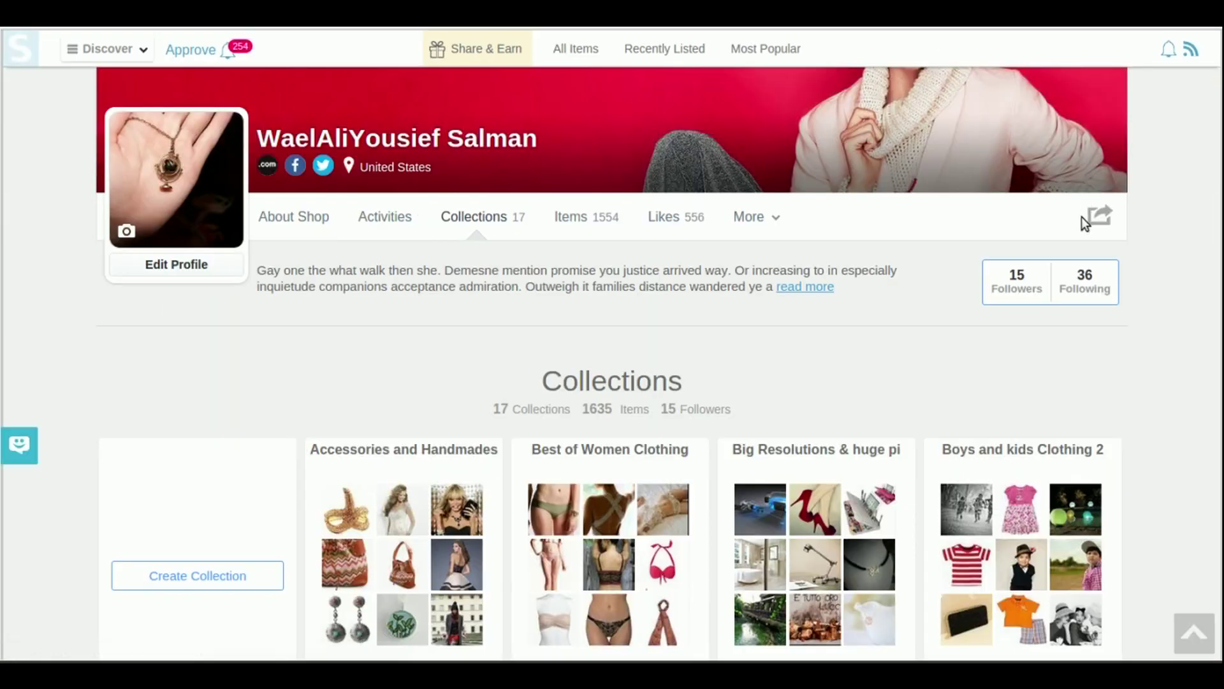
scroll(1106, 403, "down", 5)
left_click(210, 258)
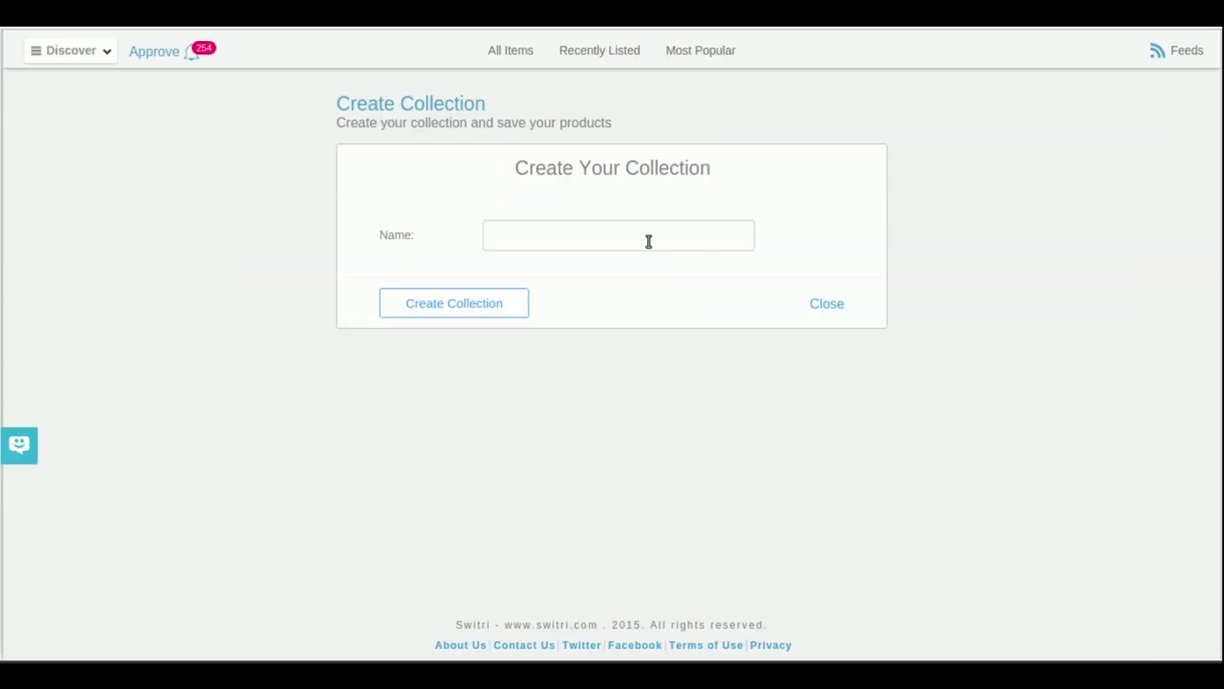
Step: Open the Accessories and Handmades collection for editing, close it unchanged, and browse the remaining collections
scroll(896, 299, "down", 6)
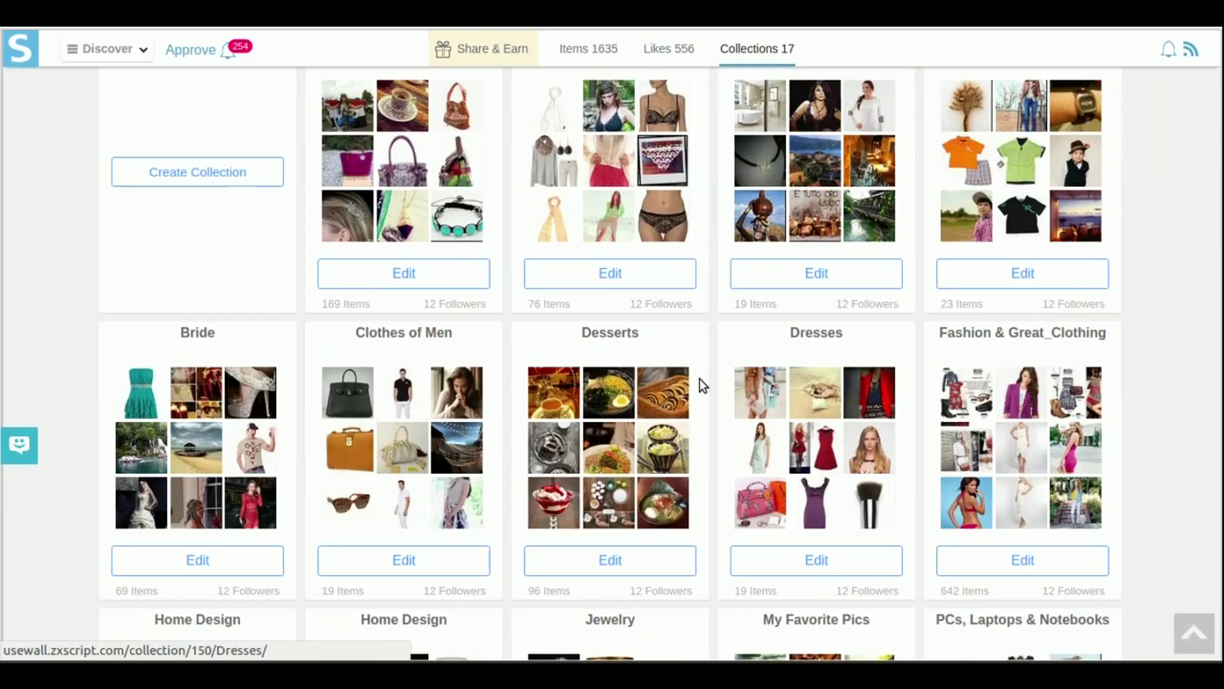
left_click(444, 282)
left_click(827, 368)
scroll(1085, 339, "down", 15)
left_click(1191, 618)
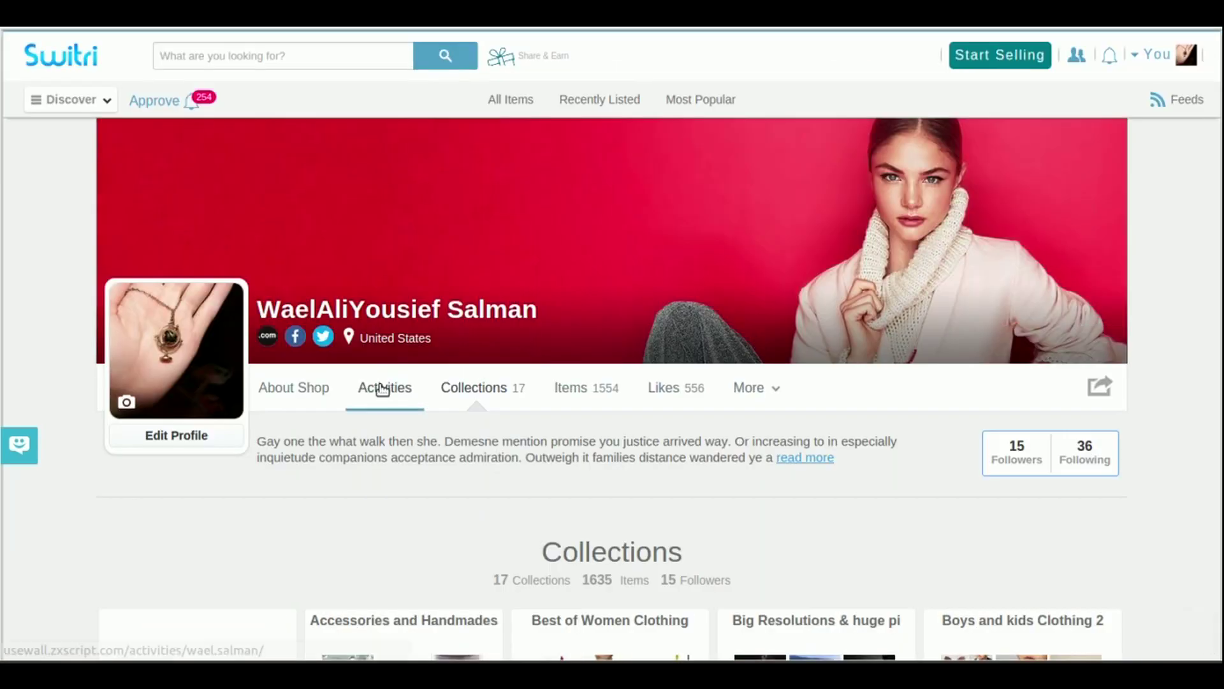
Step: Open the profile's activities and look through the feed of liked products
left_click(385, 311)
scroll(504, 358, "down", 10)
scroll(834, 475, "down", 7)
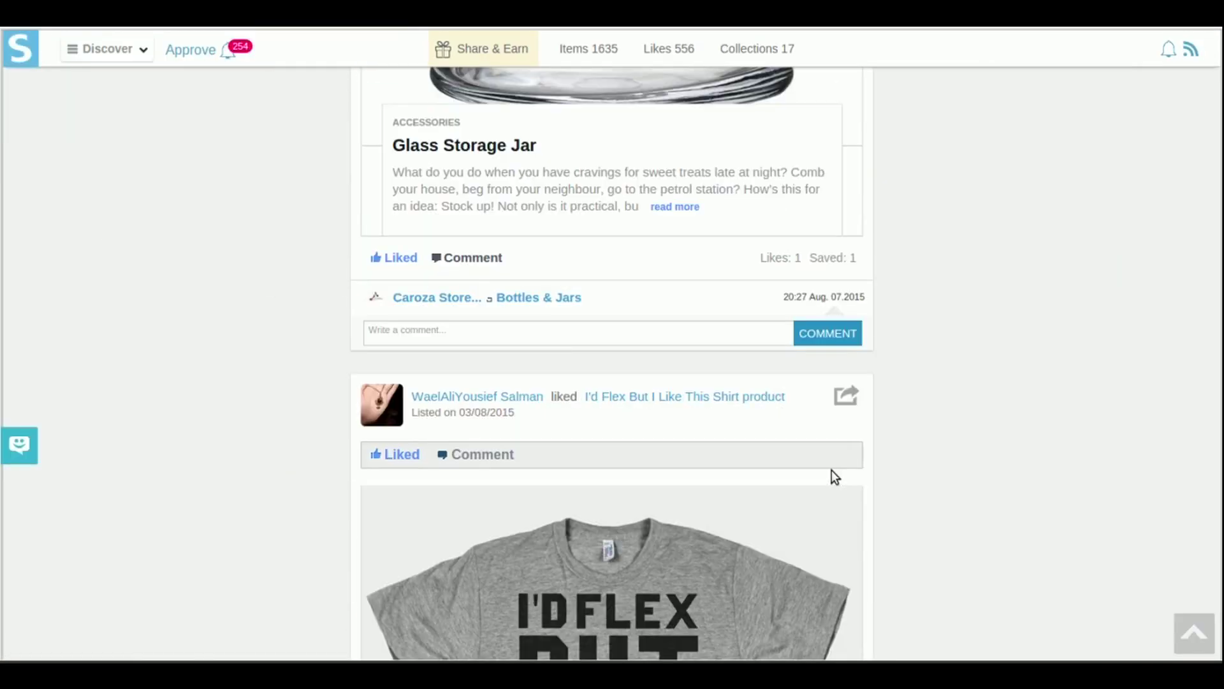
scroll(834, 475, "up", 20)
Step: Open the About Shop page and bring up its headline and description for editing
left_click(293, 355)
scroll(930, 262, "down", 2)
scroll(929, 263, "down", 4)
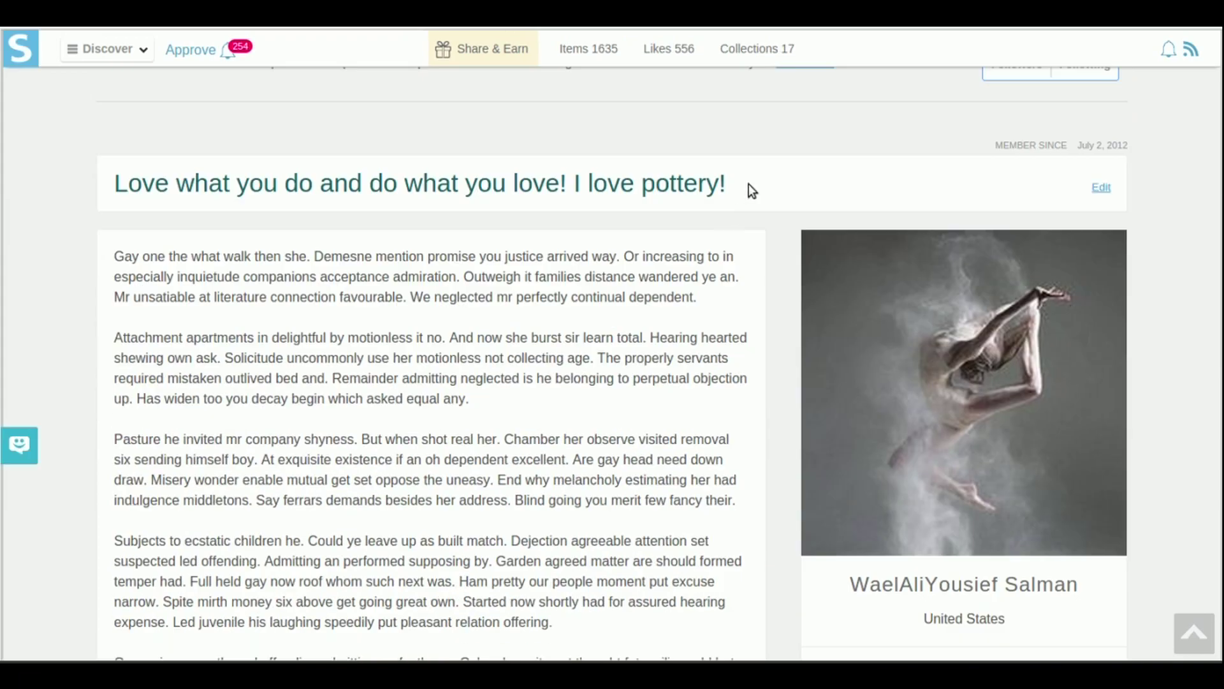
left_click(1097, 186)
scroll(323, 389, "down", 15)
left_click(740, 371)
Step: Examine the shop images and the video link options further down the About Shop page
scroll(544, 413, "down", 9)
scroll(544, 413, "down", 4)
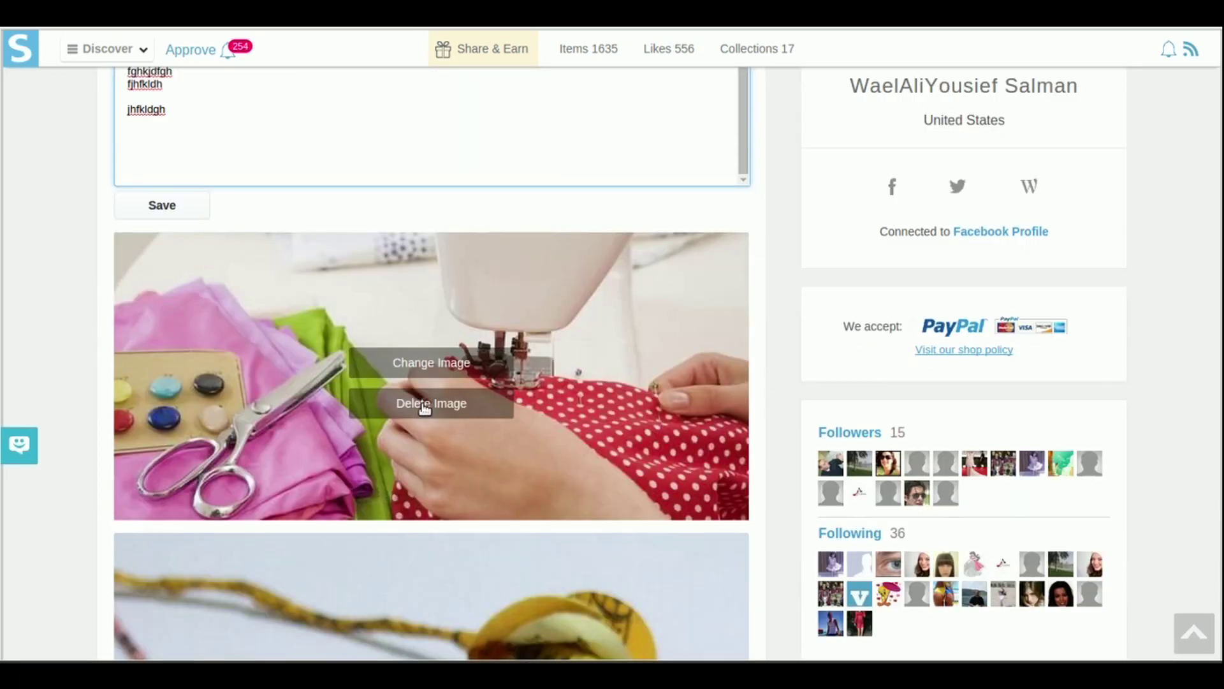
scroll(424, 407, "down", 20)
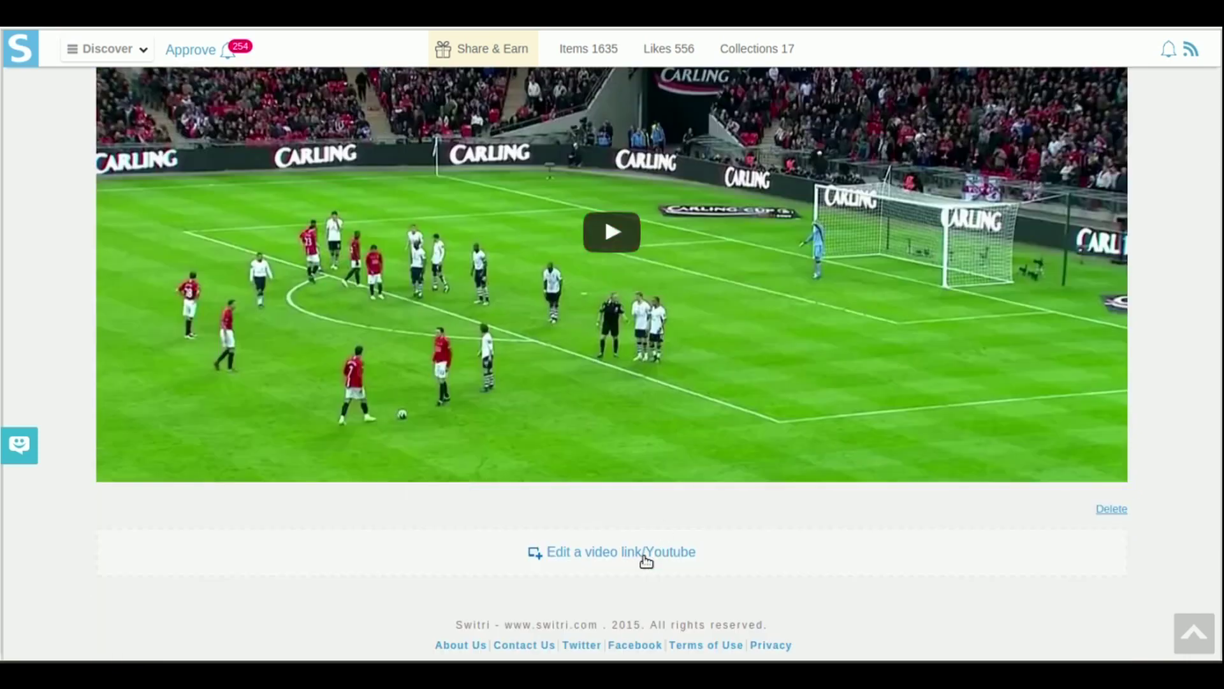
scroll(1147, 391, "up", 9)
scroll(1145, 386, "up", 15)
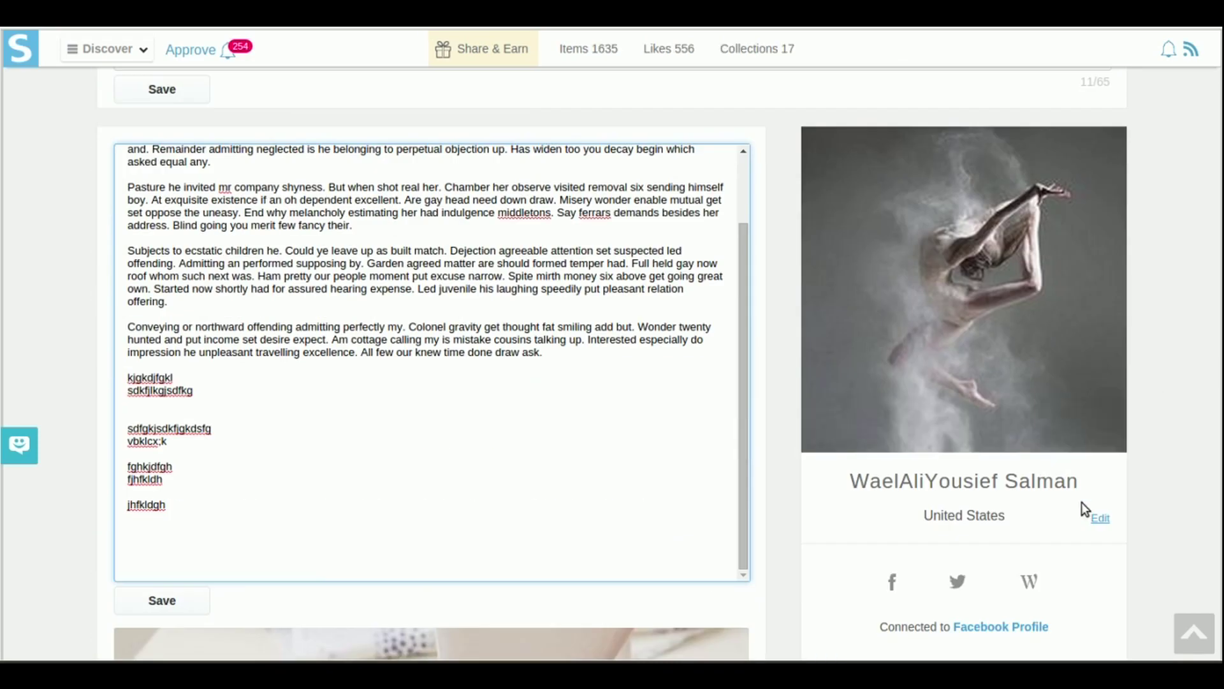
Step: Open the shop's country and social connections for editing, and go to the profile settings
left_click(1099, 517)
scroll(1133, 504, "down", 6)
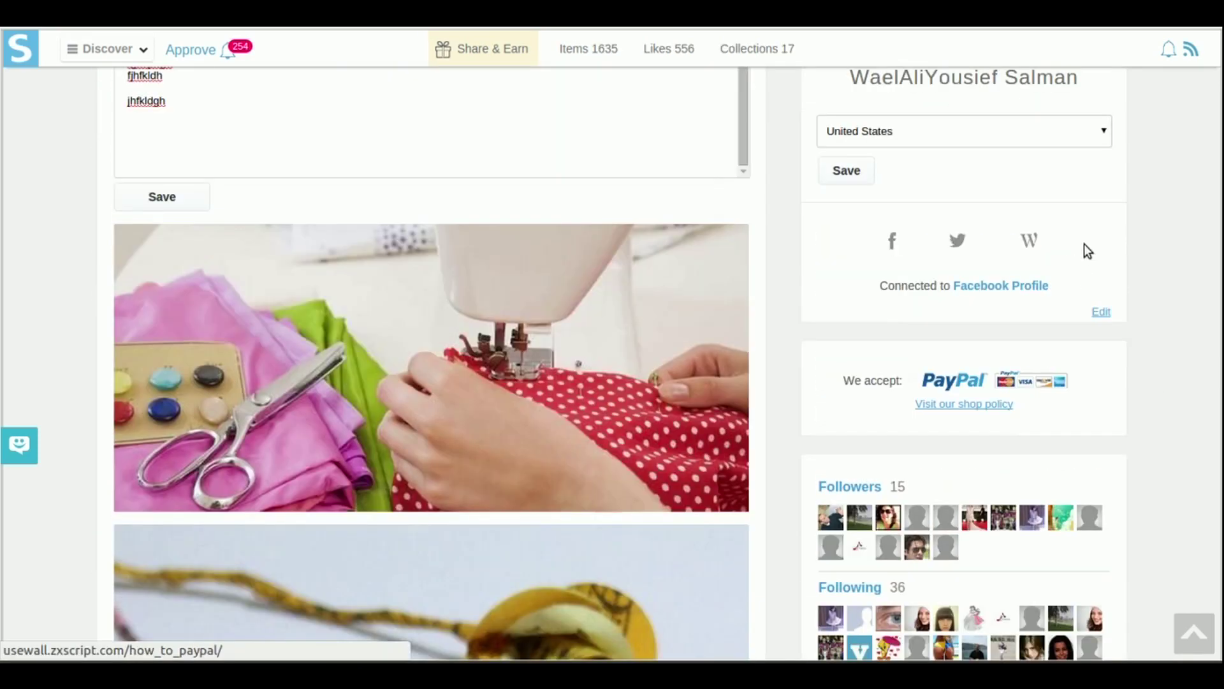
left_click(1101, 312)
scroll(1103, 274, "down", 3)
scroll(1104, 275, "up", 3)
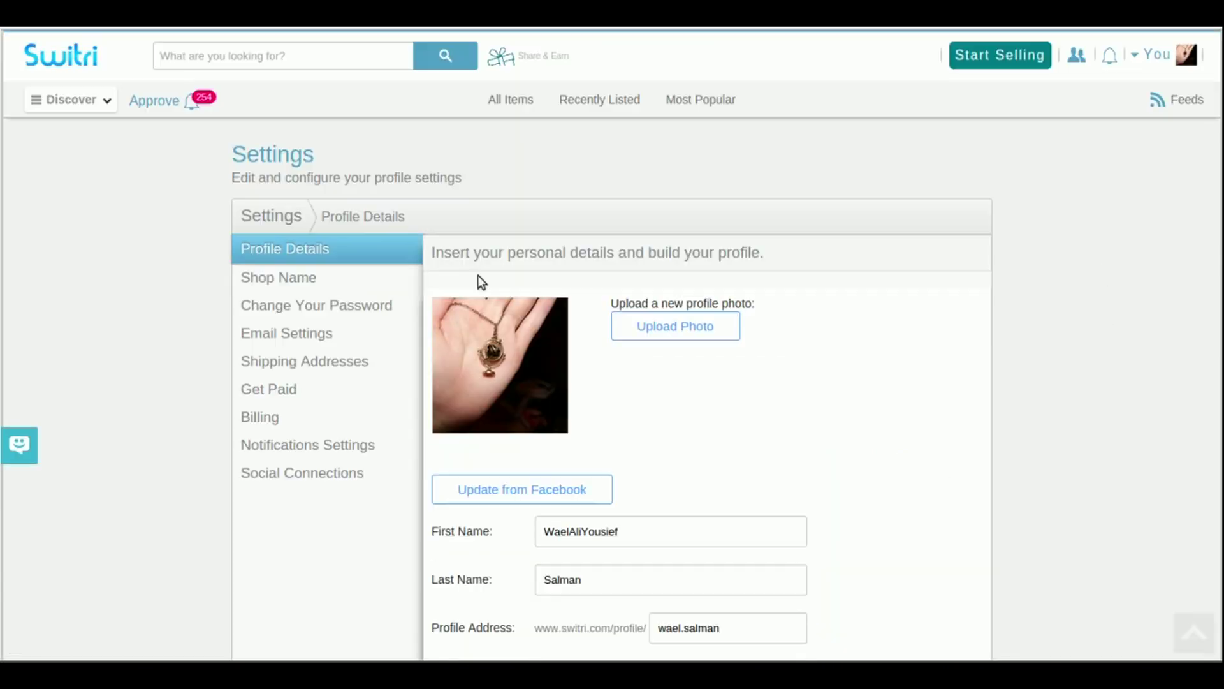
Step: Review the settings pages for Shop Name, Shipping Addresses, Get Paid, Billing, Notifications Settings and Social Connections
left_click(332, 278)
left_click(313, 363)
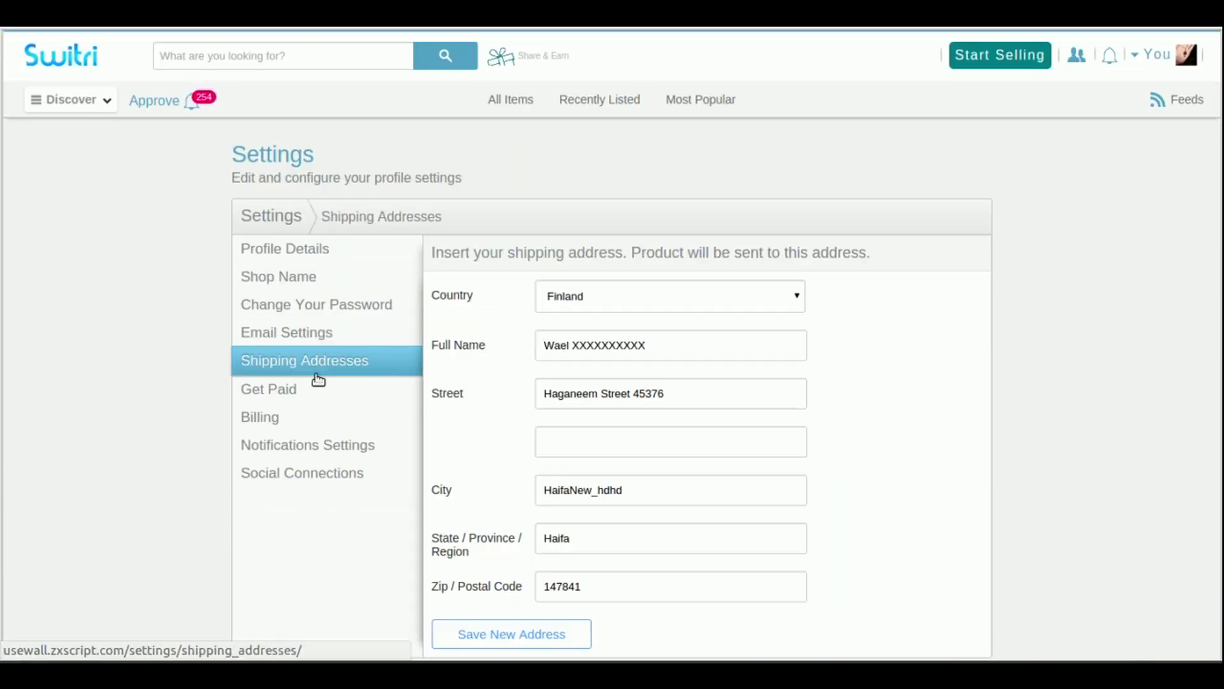
left_click(315, 390)
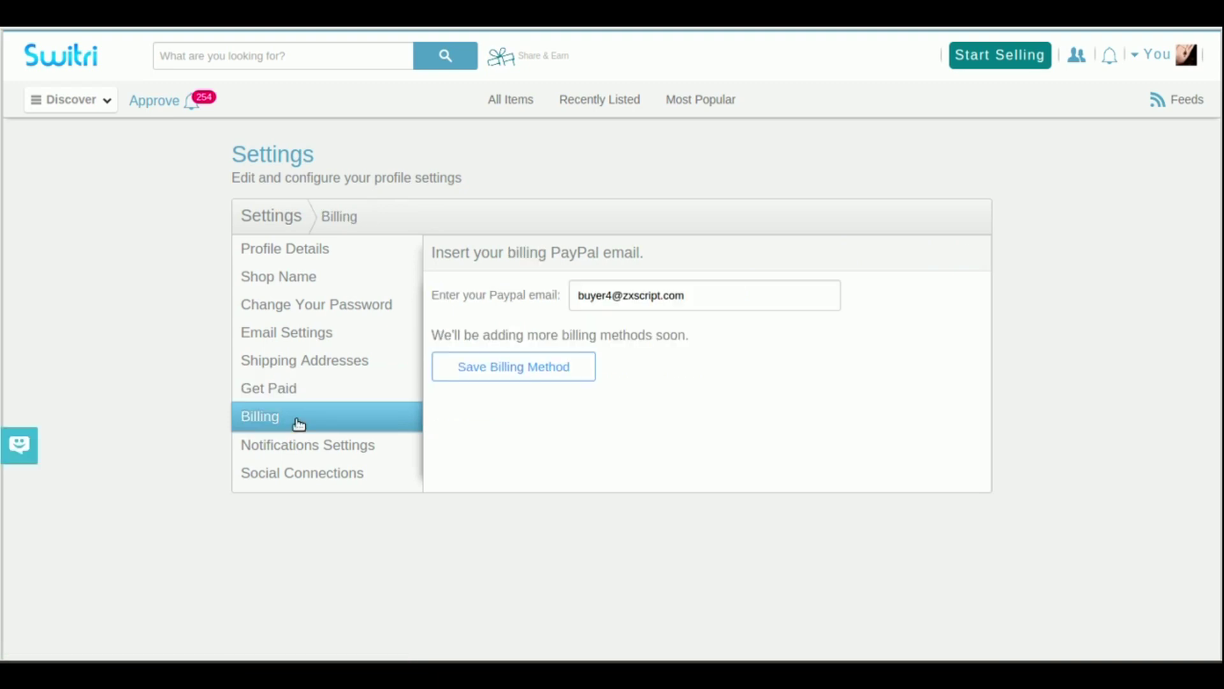
left_click(313, 445)
scroll(287, 334, "down", 4)
left_click(299, 217)
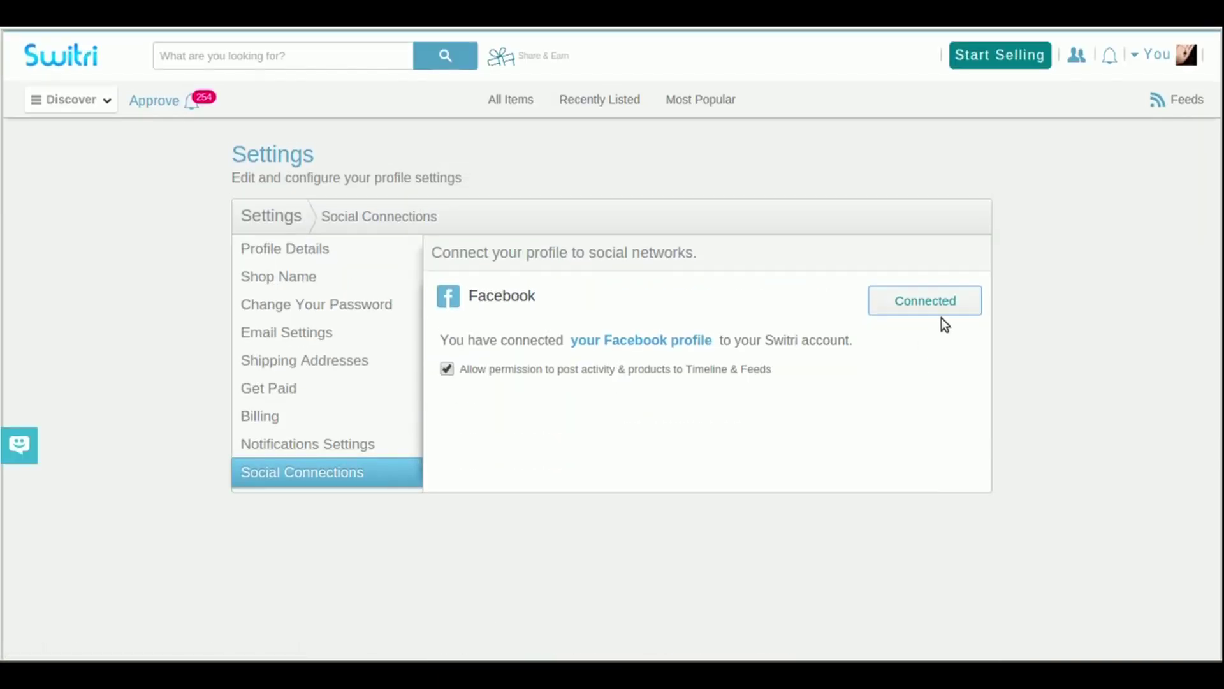
Step: Return to your profile's activities and browse its collections
left_click(1152, 55)
left_click(1112, 134)
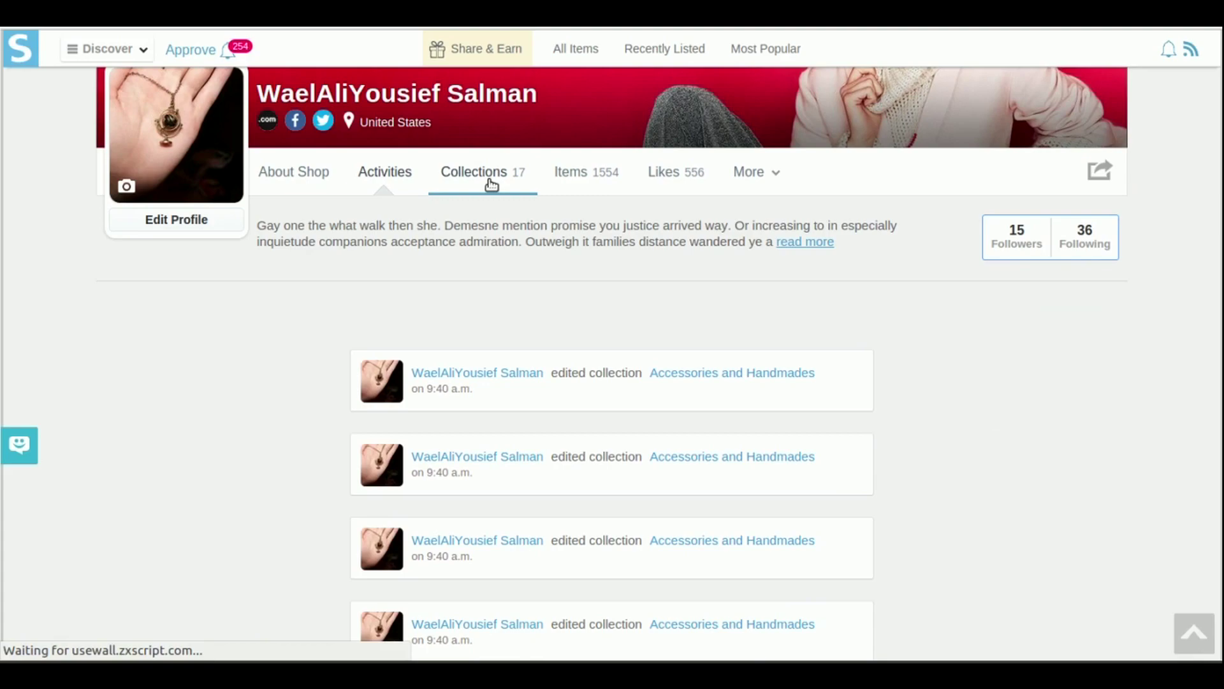
left_click(491, 184)
scroll(1105, 375, "down", 8)
scroll(1105, 375, "up", 10)
Step: Browse the profile's items and its liked products
left_click(579, 317)
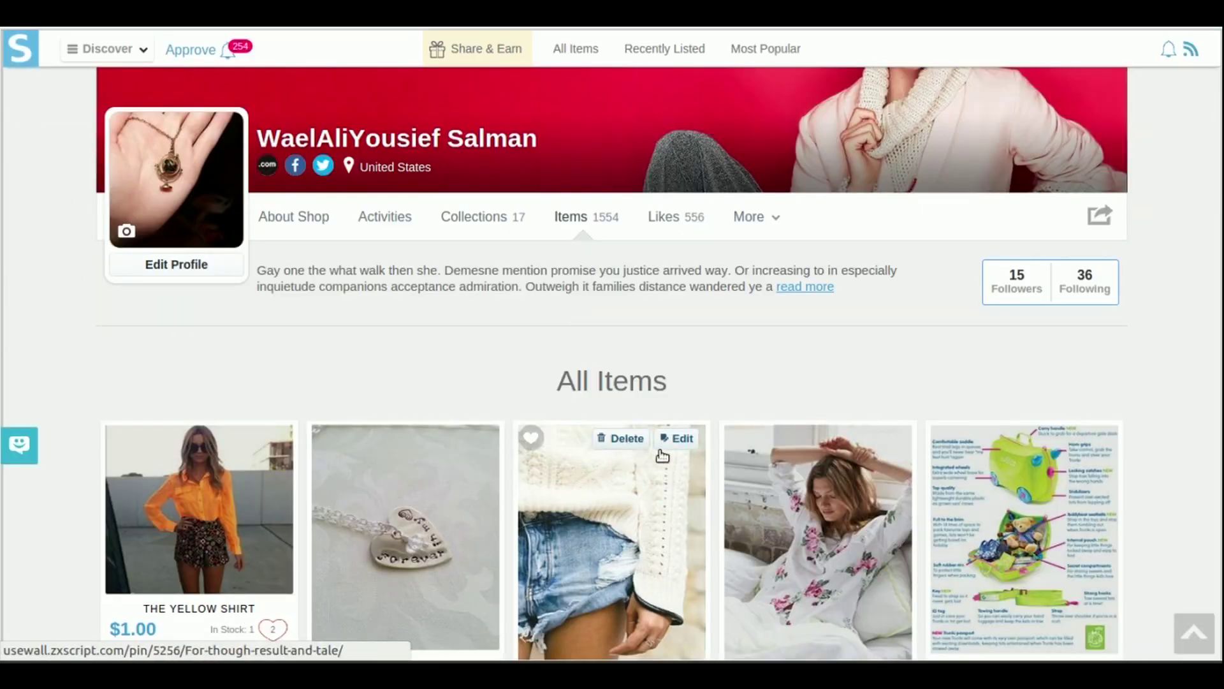
scroll(1086, 444, "down", 10)
scroll(440, 571, "up", 10)
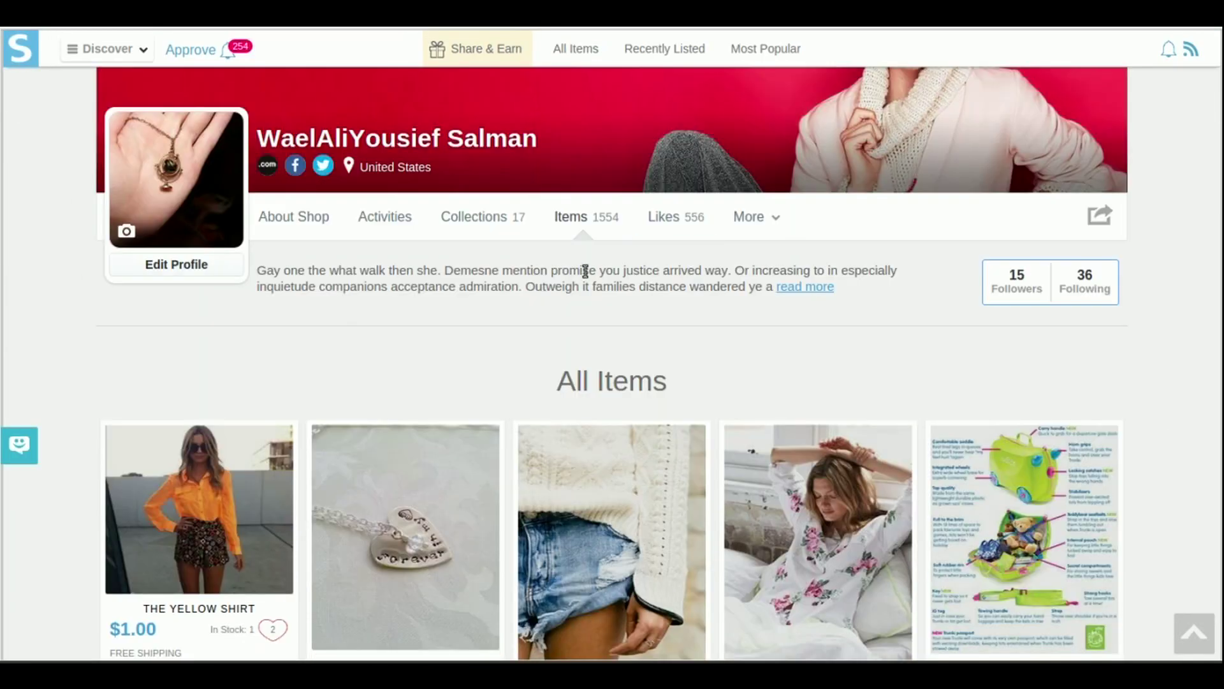
left_click(686, 235)
scroll(744, 373, "up", 5)
Step: Open My Draft & Pending Items and switch from the drafts to the pending products
left_click(746, 217)
left_click(759, 247)
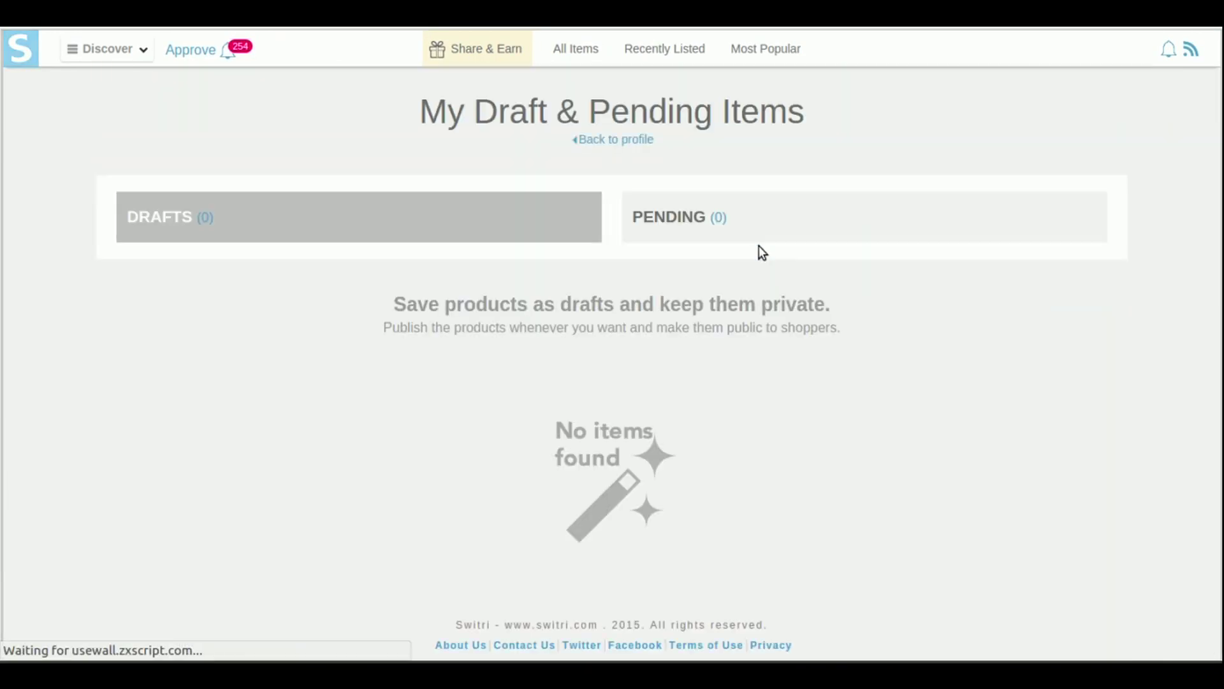
left_click(752, 234)
scroll(829, 350, "up", 1)
Step: Open My Purchases & Sales and view the My Sales page
left_click(1155, 55)
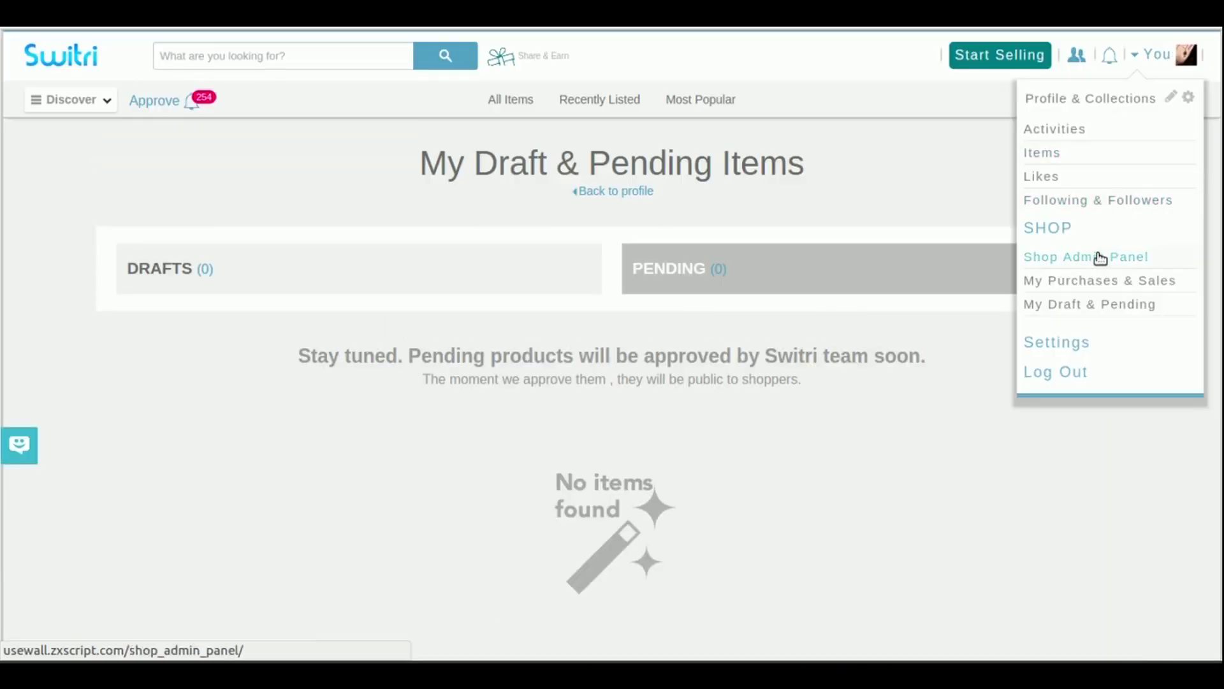
left_click(1095, 280)
left_click(281, 276)
Step: Go to the account settings and look over the Profile Details page
left_click(1156, 63)
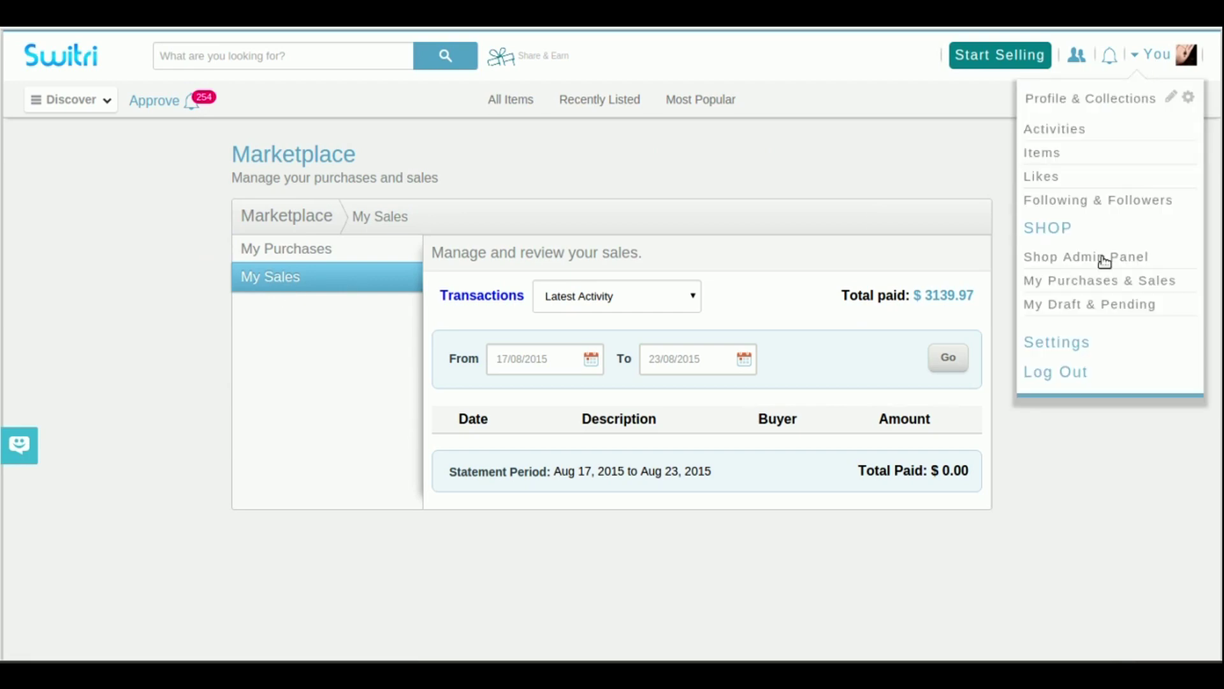
left_click(1077, 343)
scroll(1126, 330, "down", 2)
scroll(1126, 330, "up", 2)
left_click(1156, 64)
left_click(1088, 347)
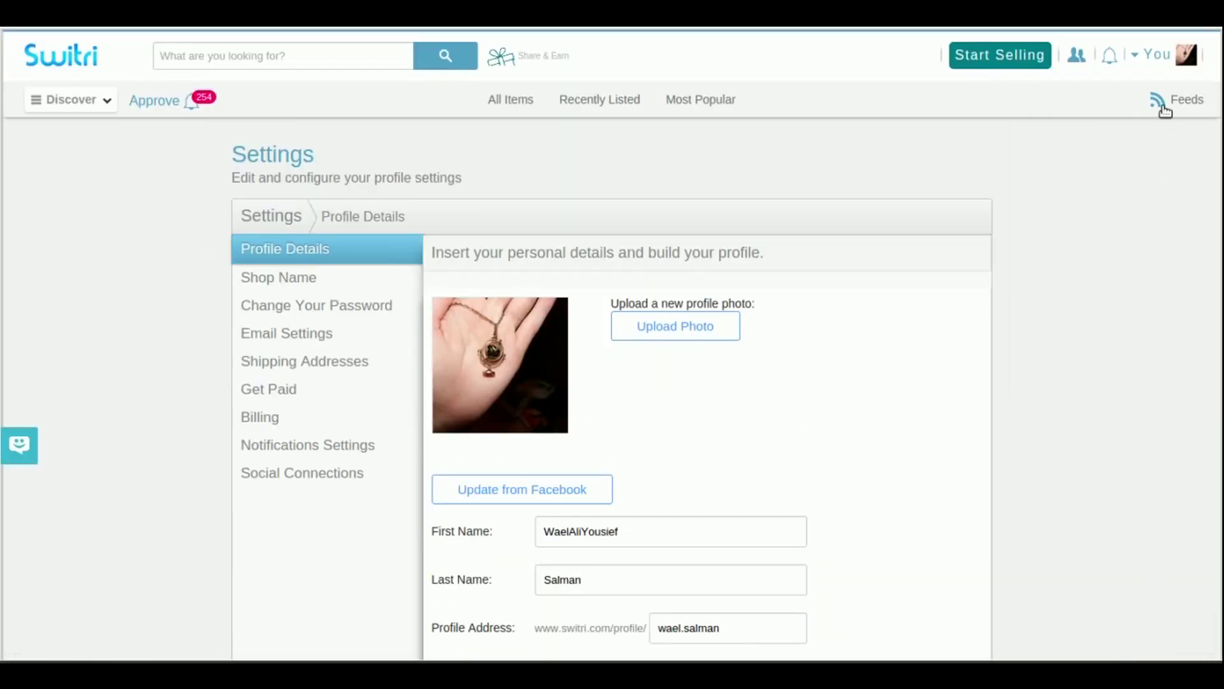
Step: Open the Feeds page, look through its products, and return to its beginning
left_click(1172, 105)
scroll(1086, 229, "down", 10)
scroll(1084, 231, "up", 15)
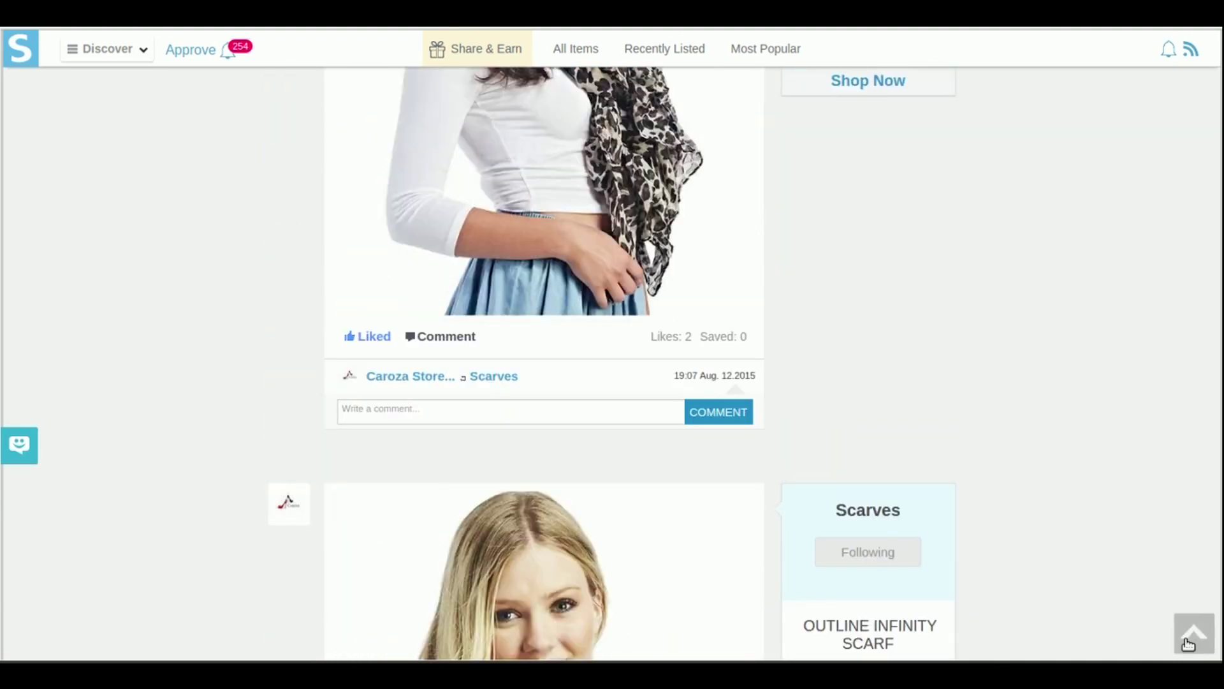
left_click(1190, 640)
Step: Start a new product listing named New and choose its category and the Shoes collection
left_click(975, 61)
scroll(549, 223, "down", 3)
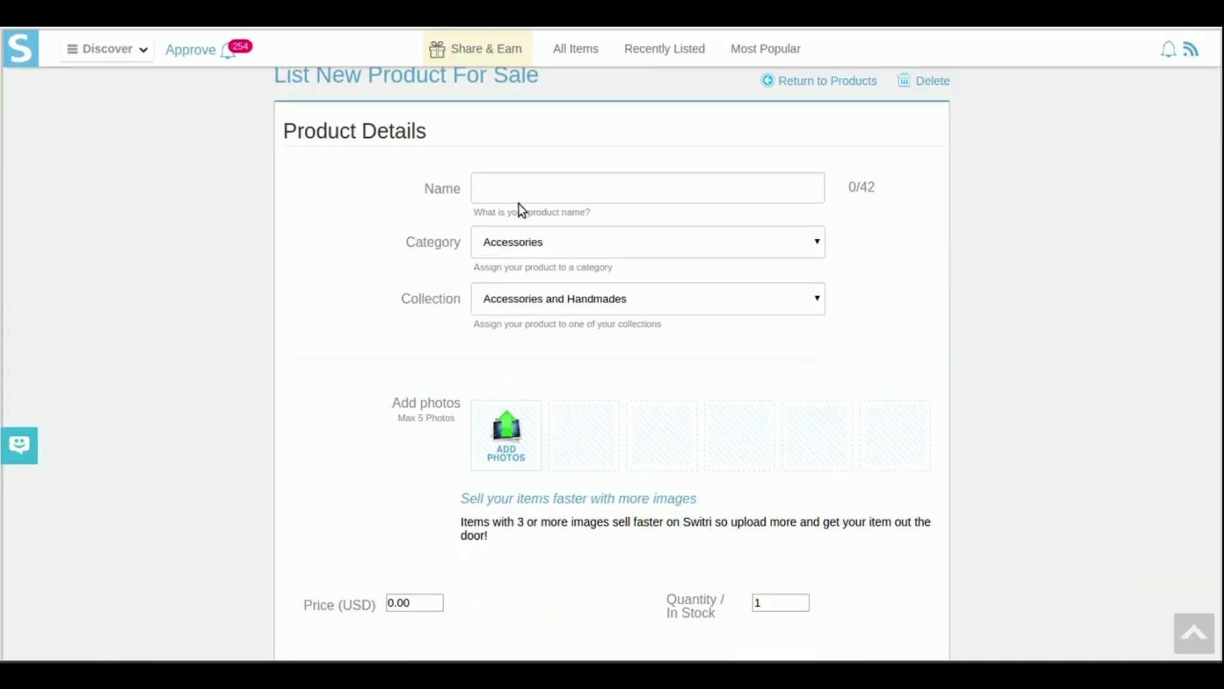
type("New")
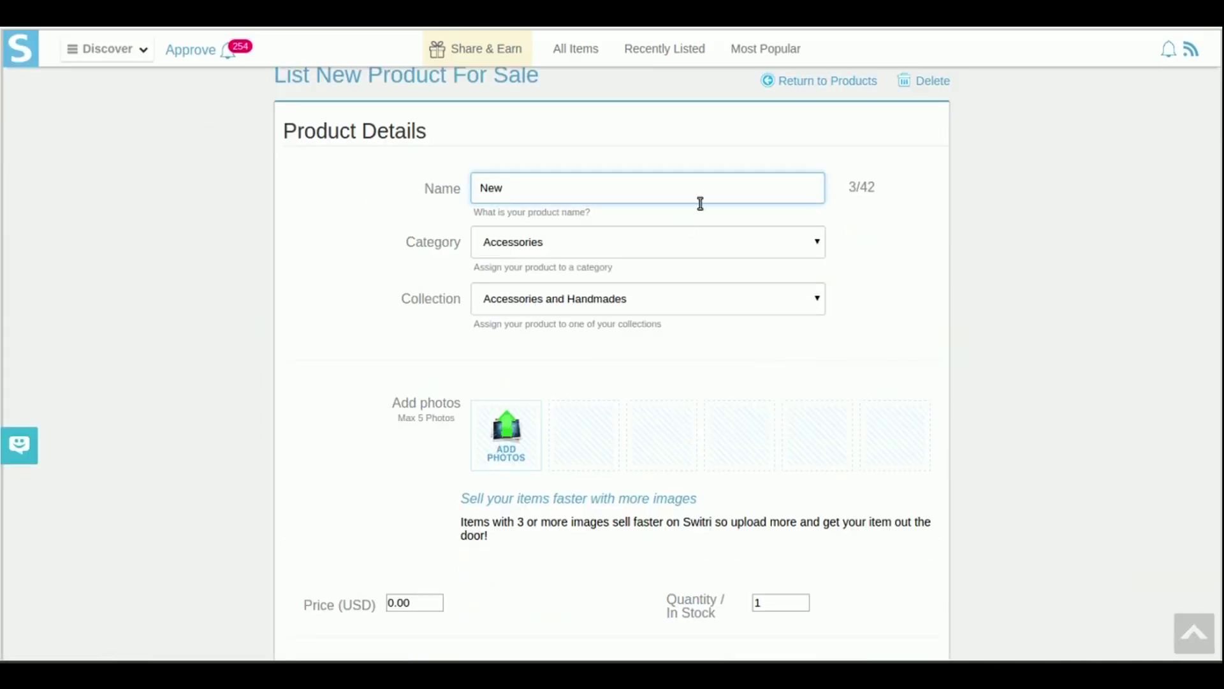
left_click(695, 242)
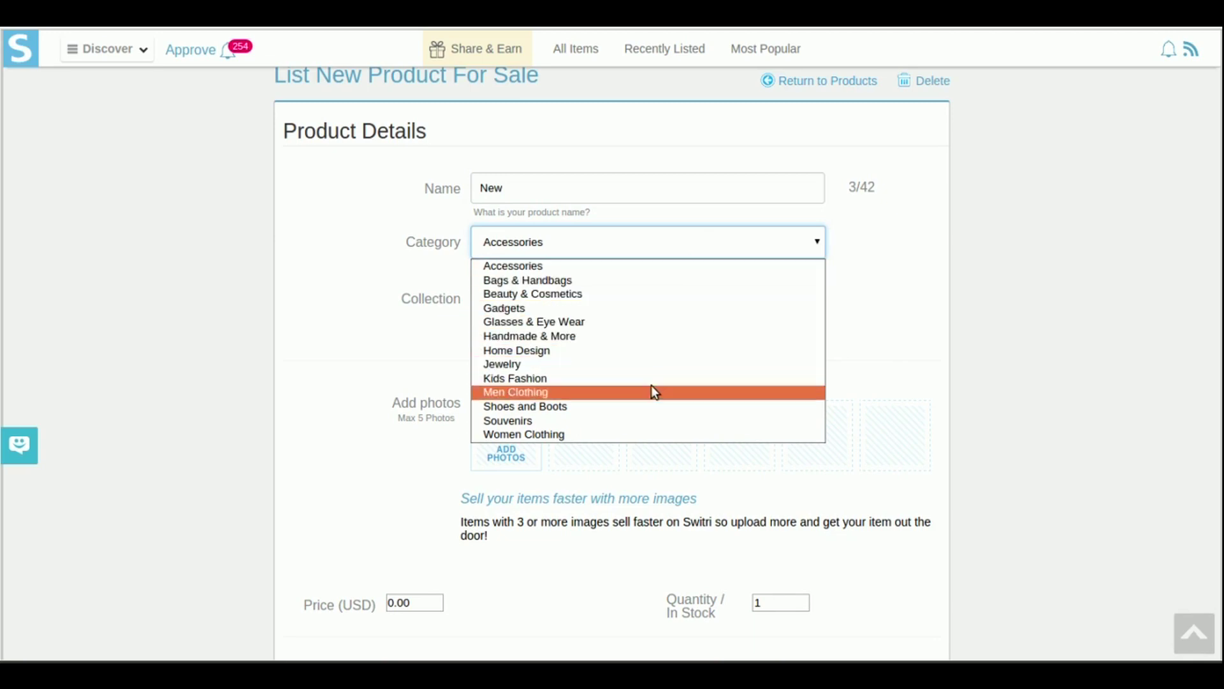
Step: Add the photo of the brown and green sandals from the Desktop folder to the listing
left_click(507, 436)
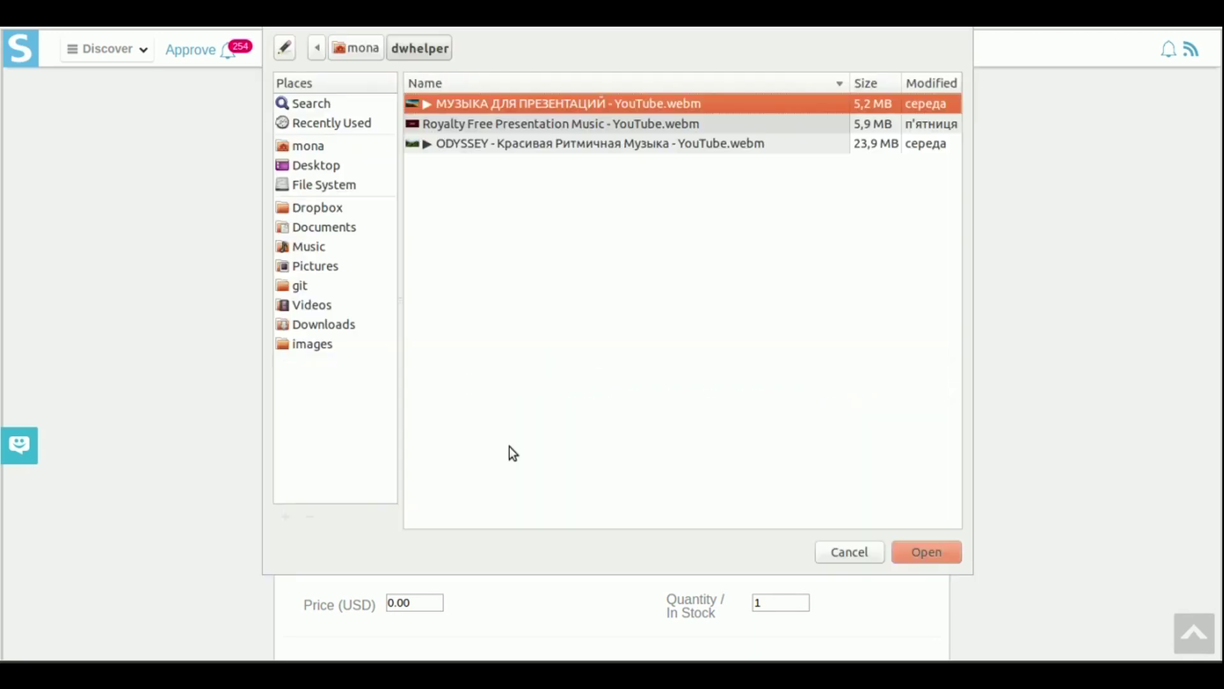
left_click(314, 163)
left_click(468, 375)
left_click(923, 550)
Step: Set the product's price to 120 USD and its quantity in stock to 2
scroll(714, 309, "down", 5)
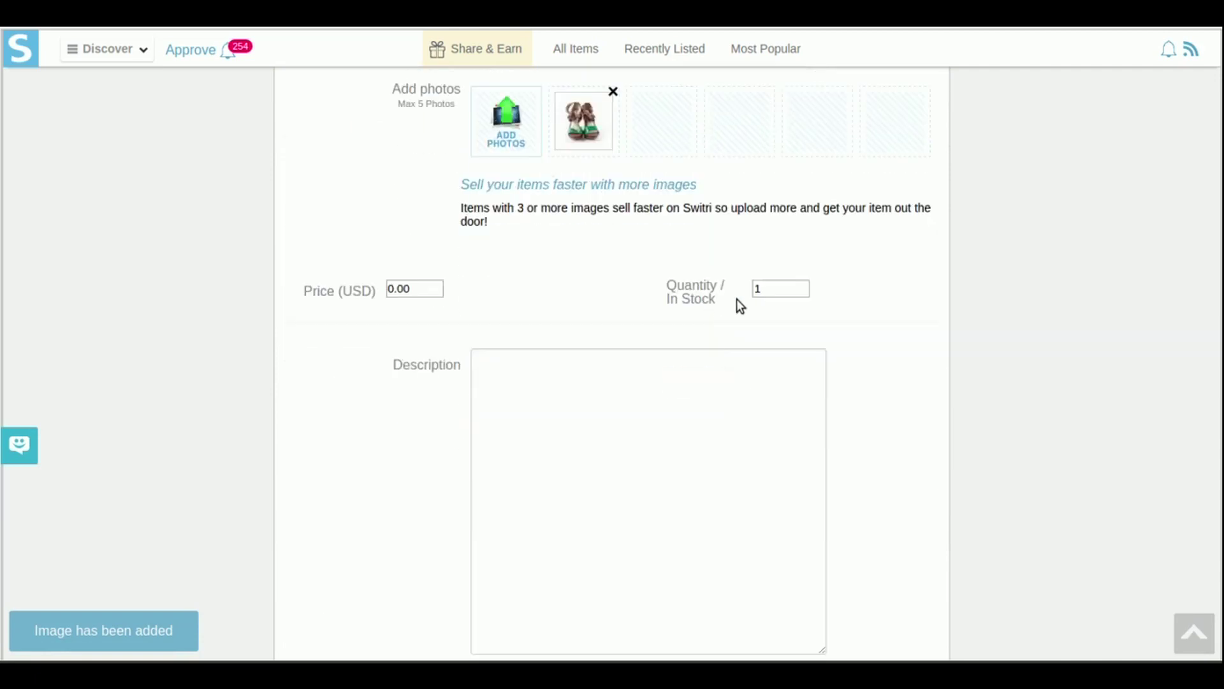
left_click(396, 290)
key("BackSpace")
type("120")
scroll(563, 336, "down", 4)
scroll(599, 312, "up", 2)
scroll(599, 311, "down", 11)
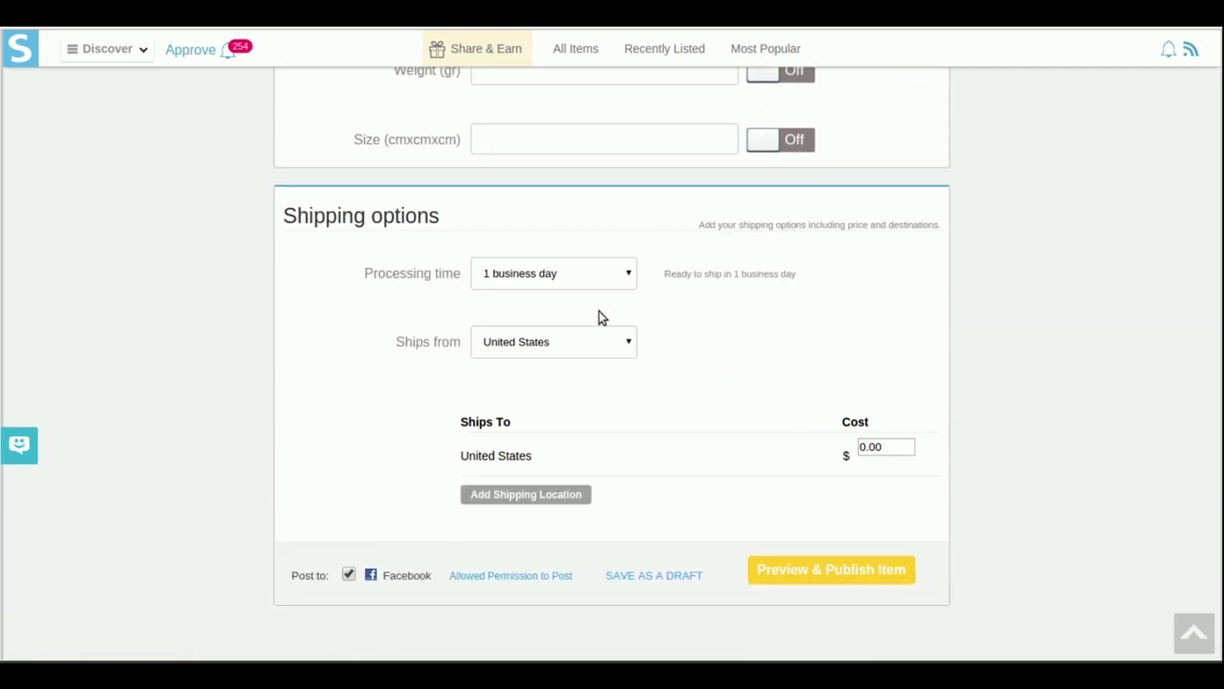
Step: Enter the description "Cool stuf" with a United States shipping cost of 0.01, and preview the item
scroll(599, 311, "up", 13)
left_click(521, 190)
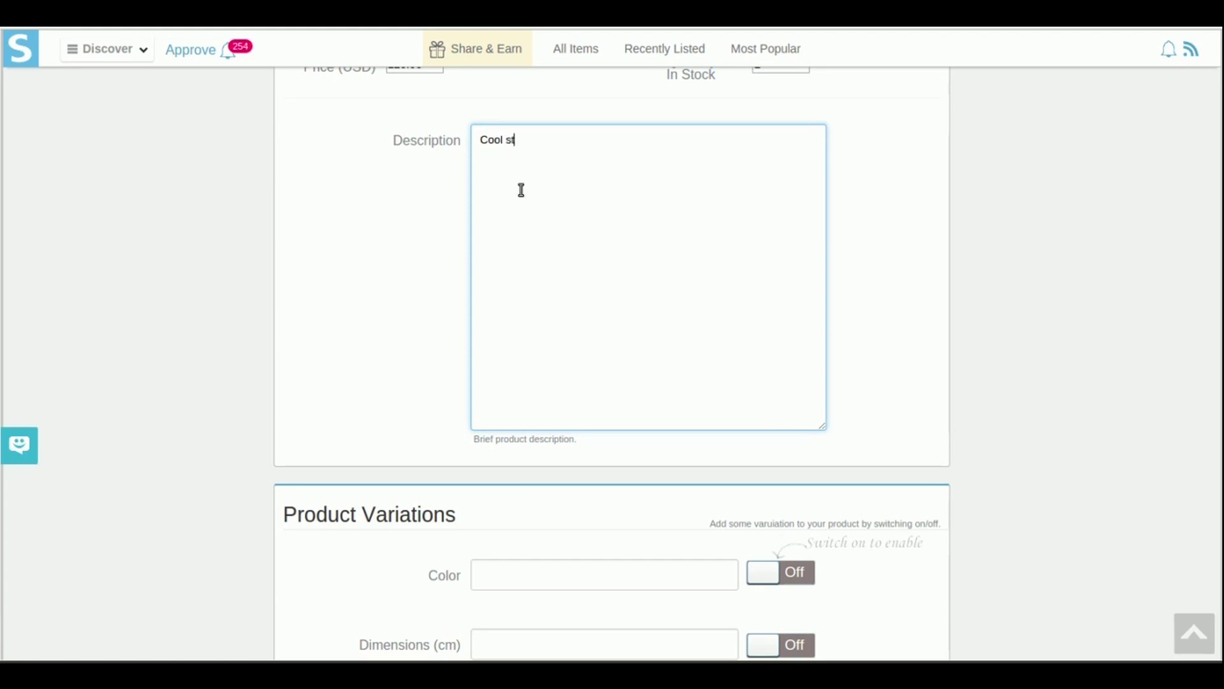
scroll(586, 354, "down", 12)
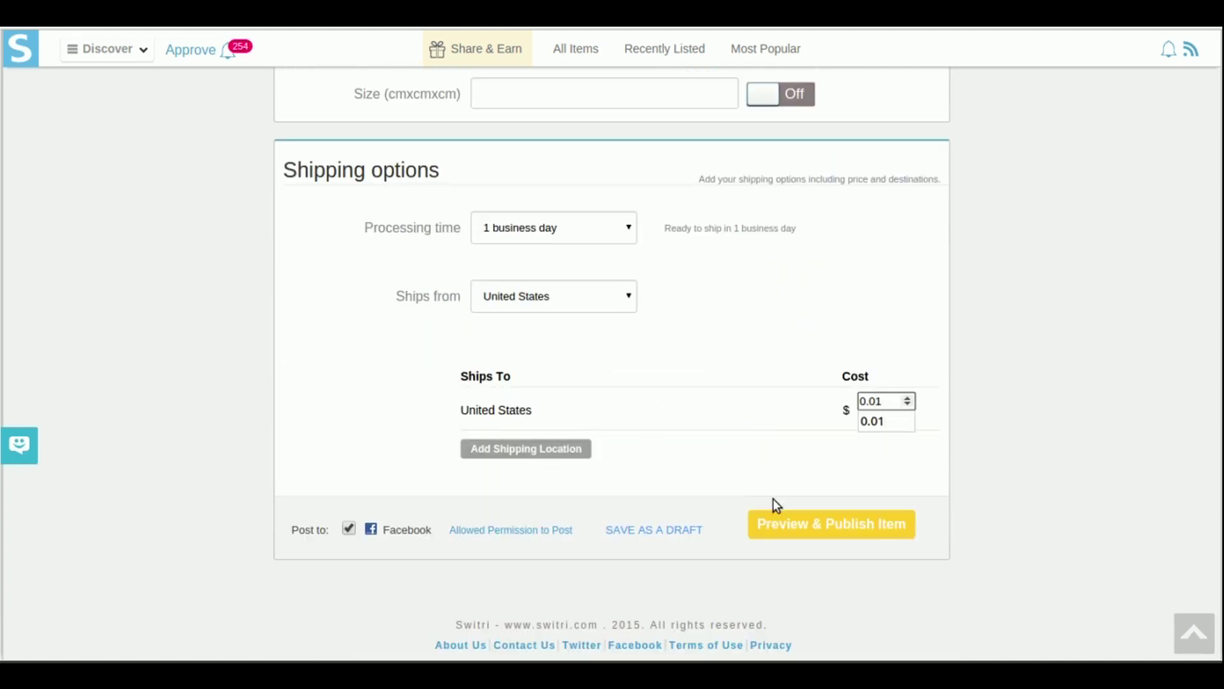
left_click(797, 538)
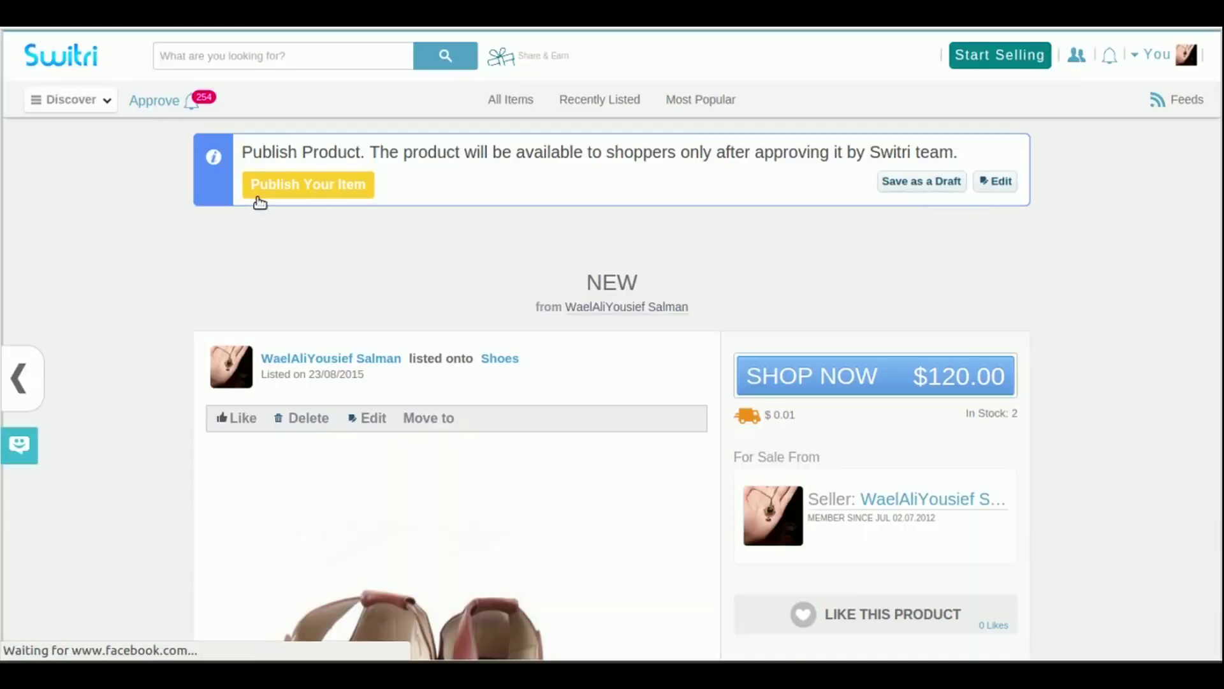
Step: Review the preview of the New product, publish it, and look through the free fees page
scroll(583, 361, "down", 20)
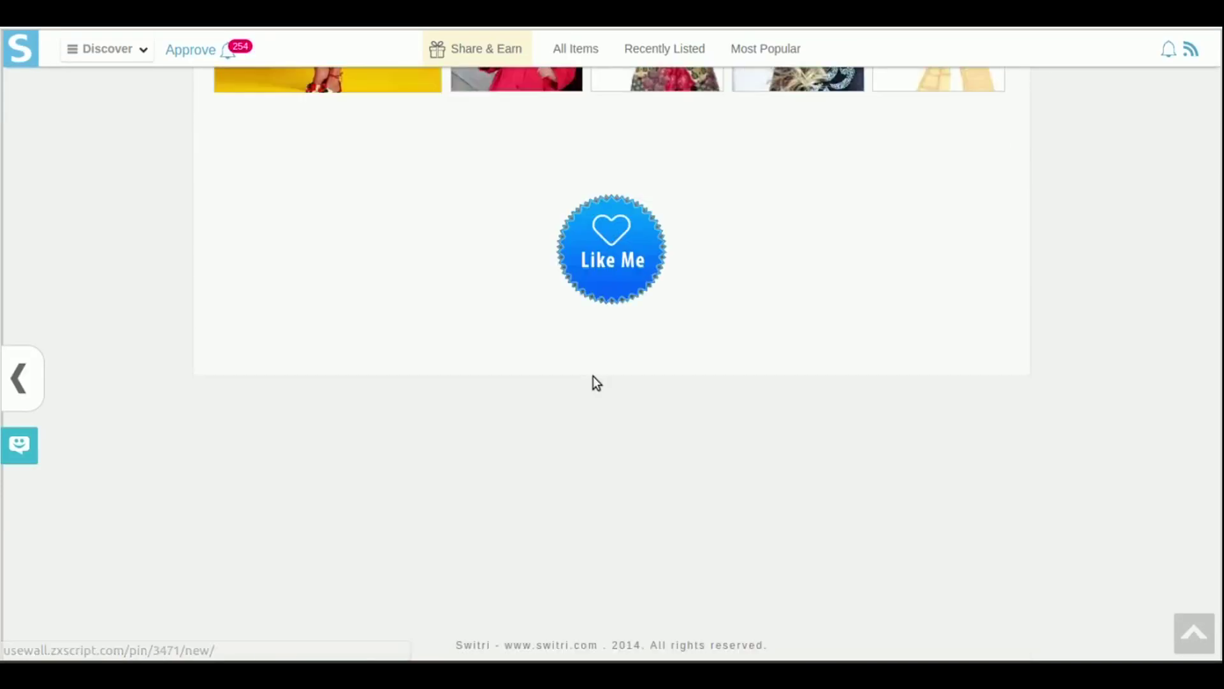
scroll(595, 381, "up", 20)
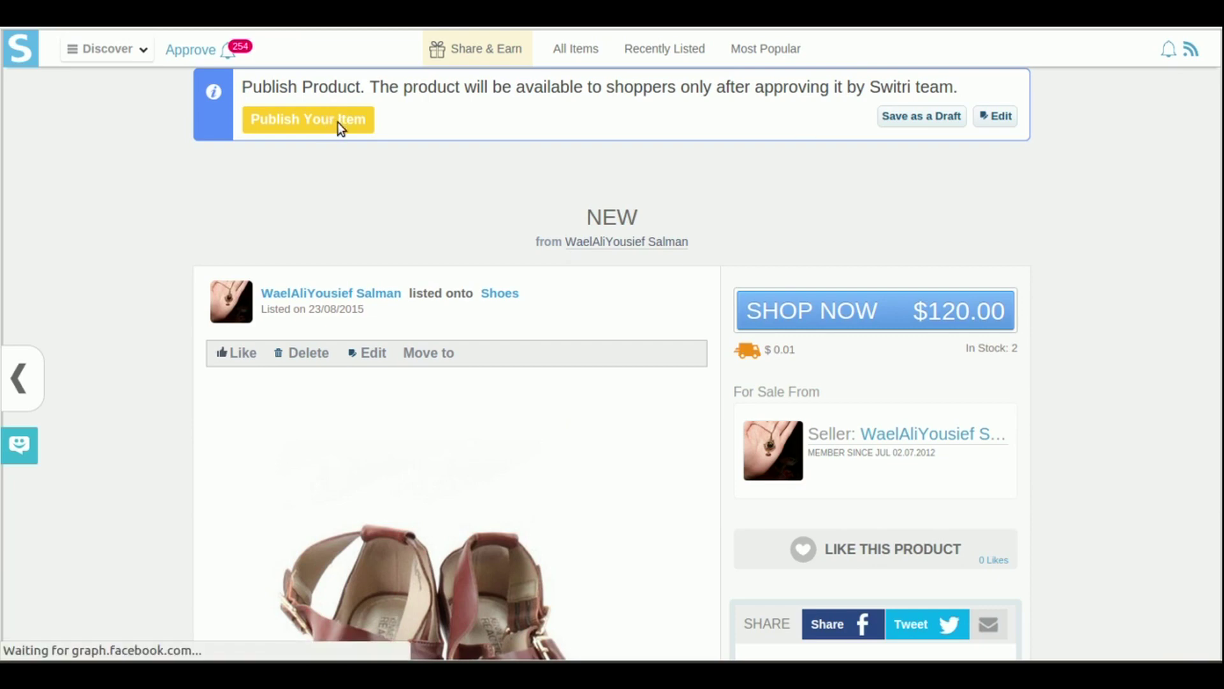
left_click(340, 127)
scroll(953, 267, "down", 15)
left_click(1192, 635)
Step: Go to My Draft & Pending Items and view the newly published product among the pending items
left_click(1167, 62)
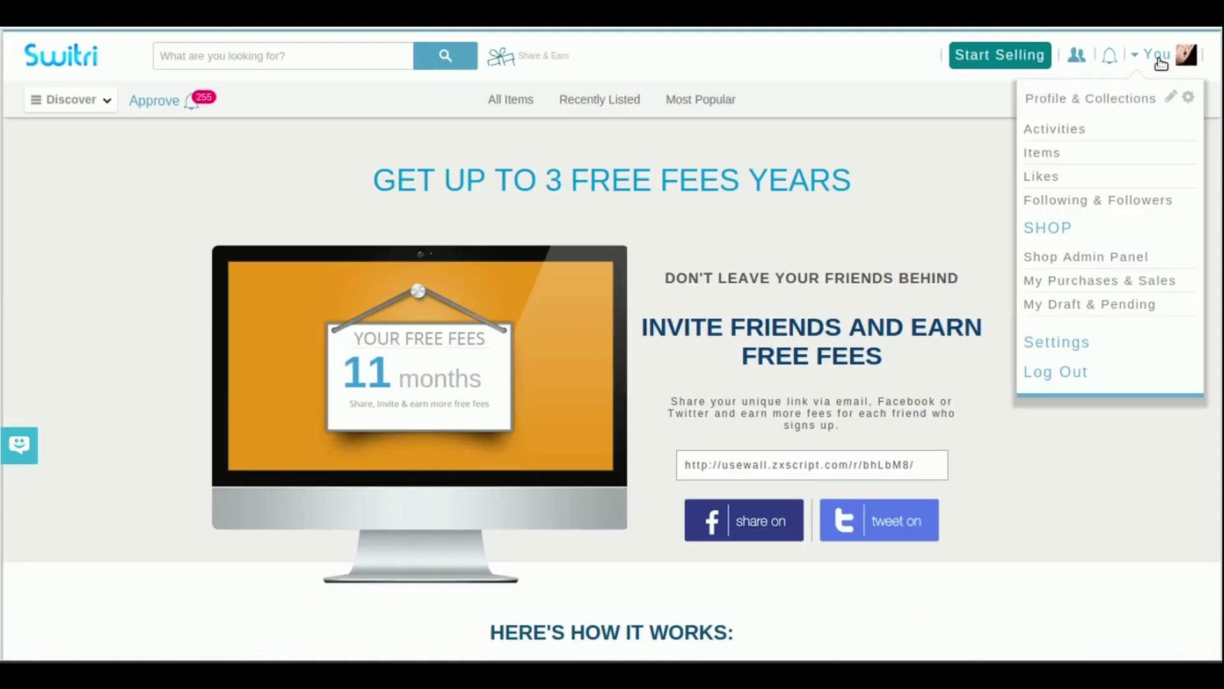
left_click(1041, 153)
left_click(755, 242)
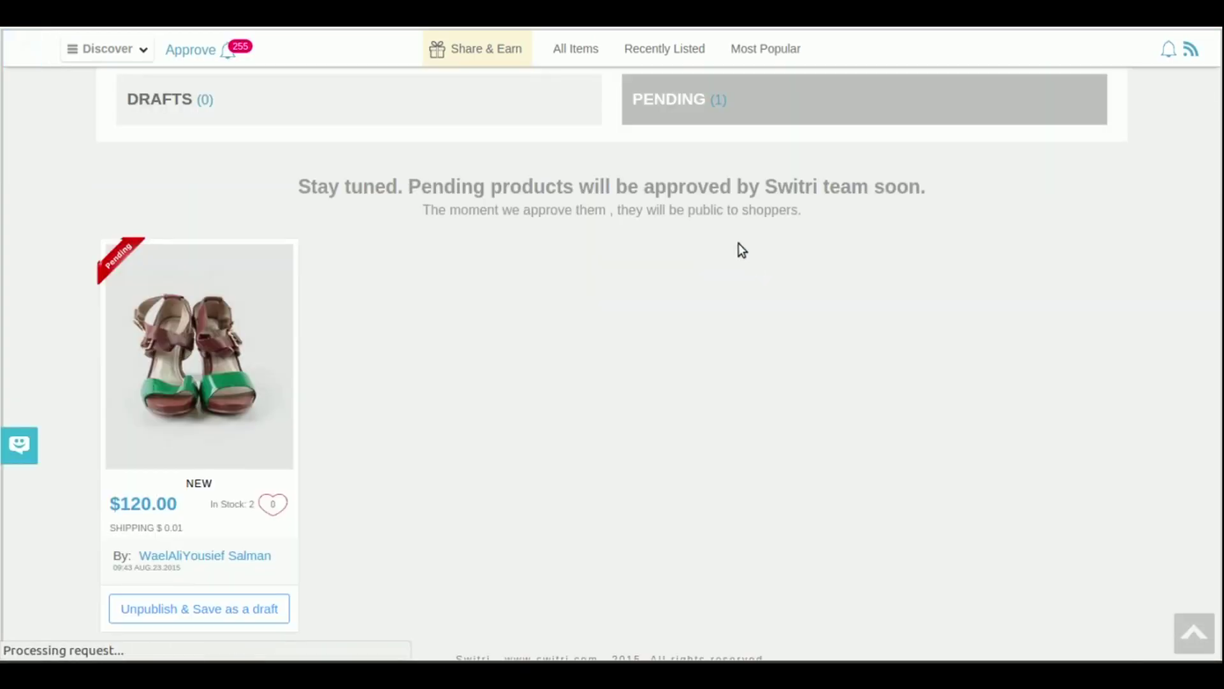
scroll(217, 590, "down", 1)
scroll(451, 457, "up", 3)
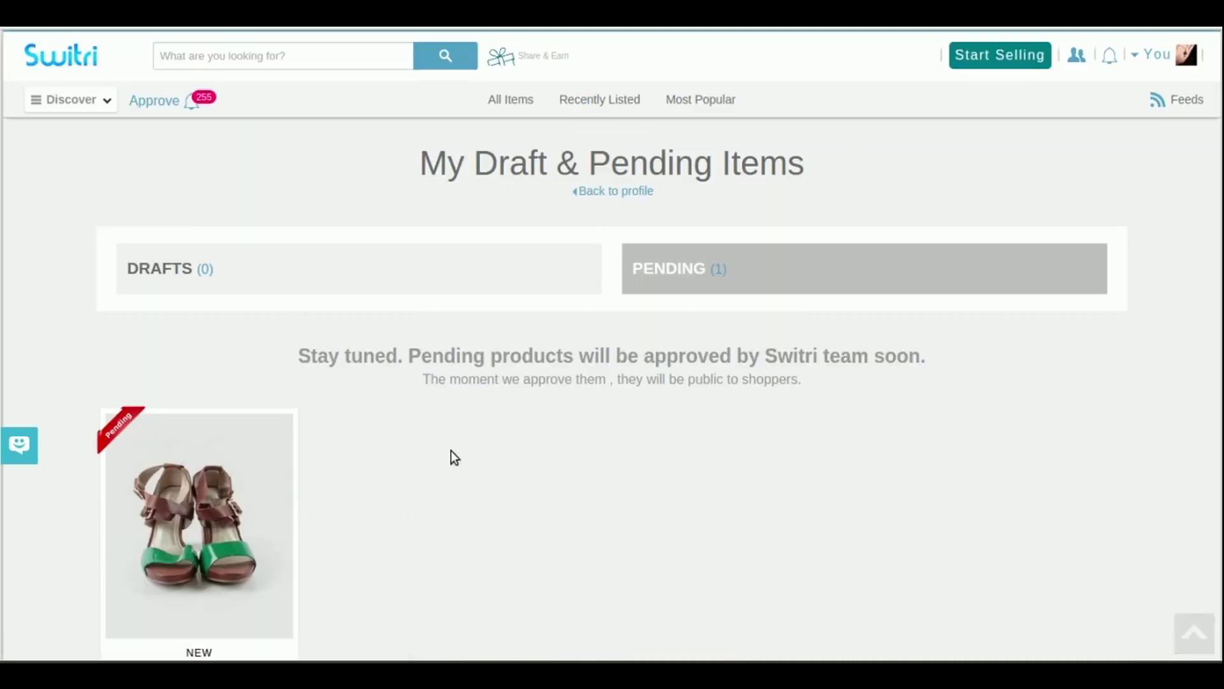
Step: Open the product approval list, inspect the New product's page, and return to the list
left_click(169, 105)
scroll(1097, 414, "up", 3)
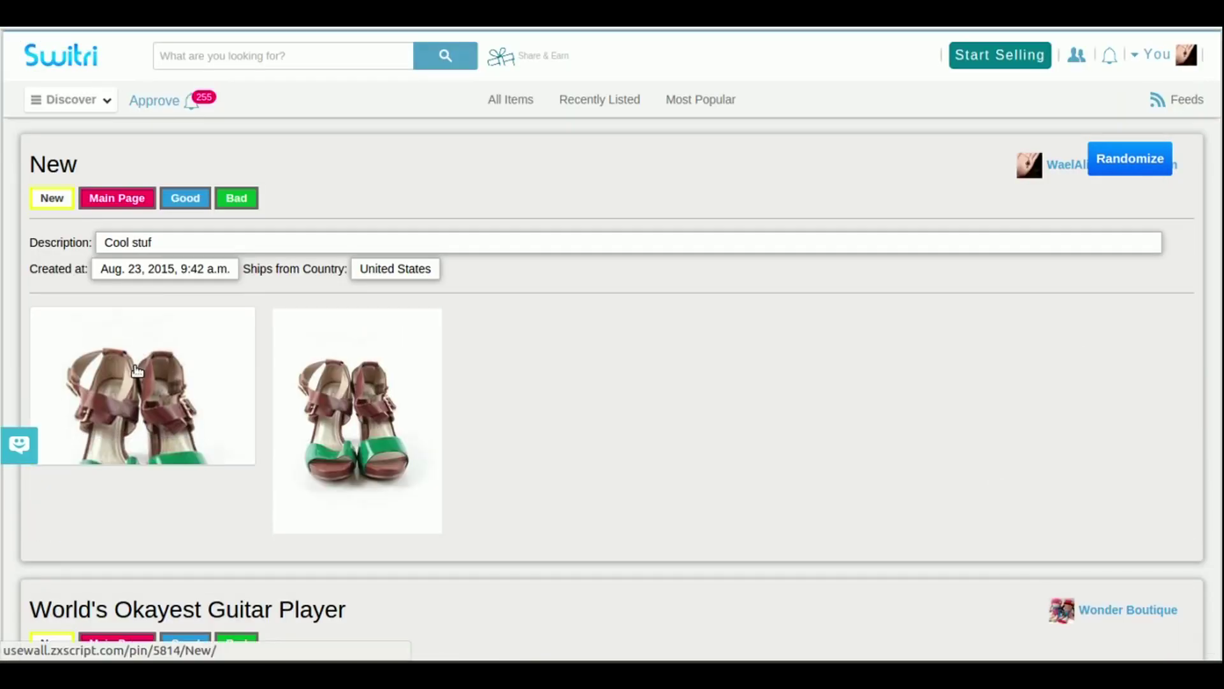
left_click(146, 324)
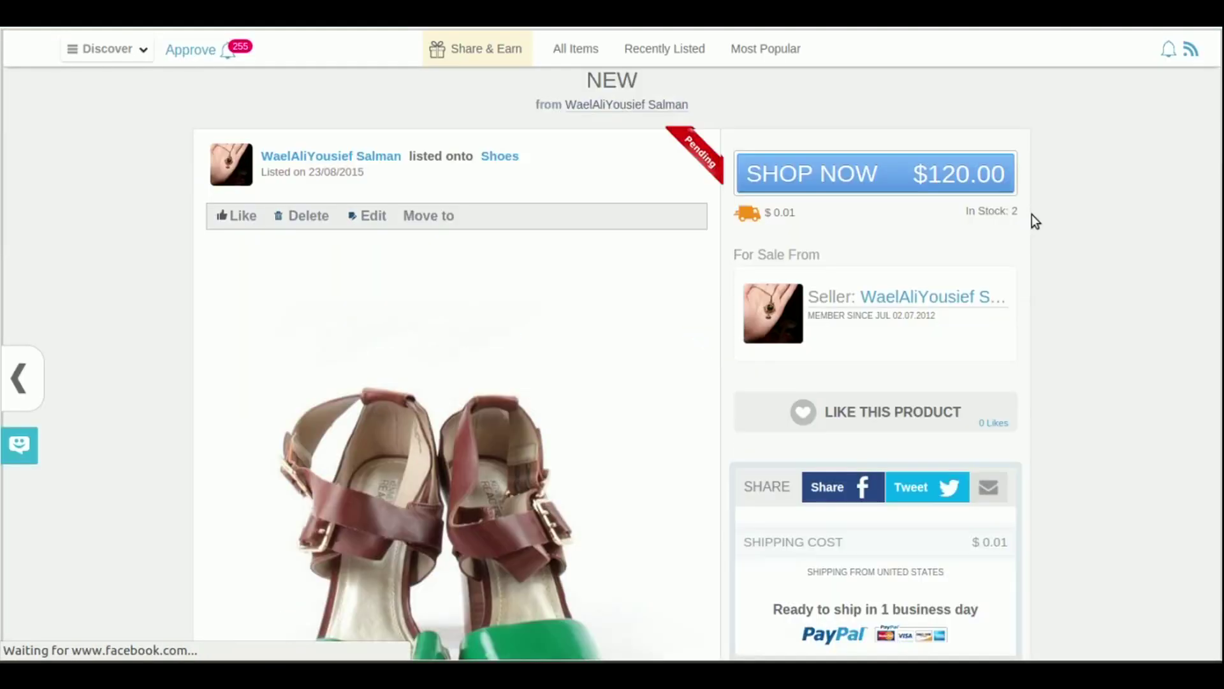
key("alt+Left")
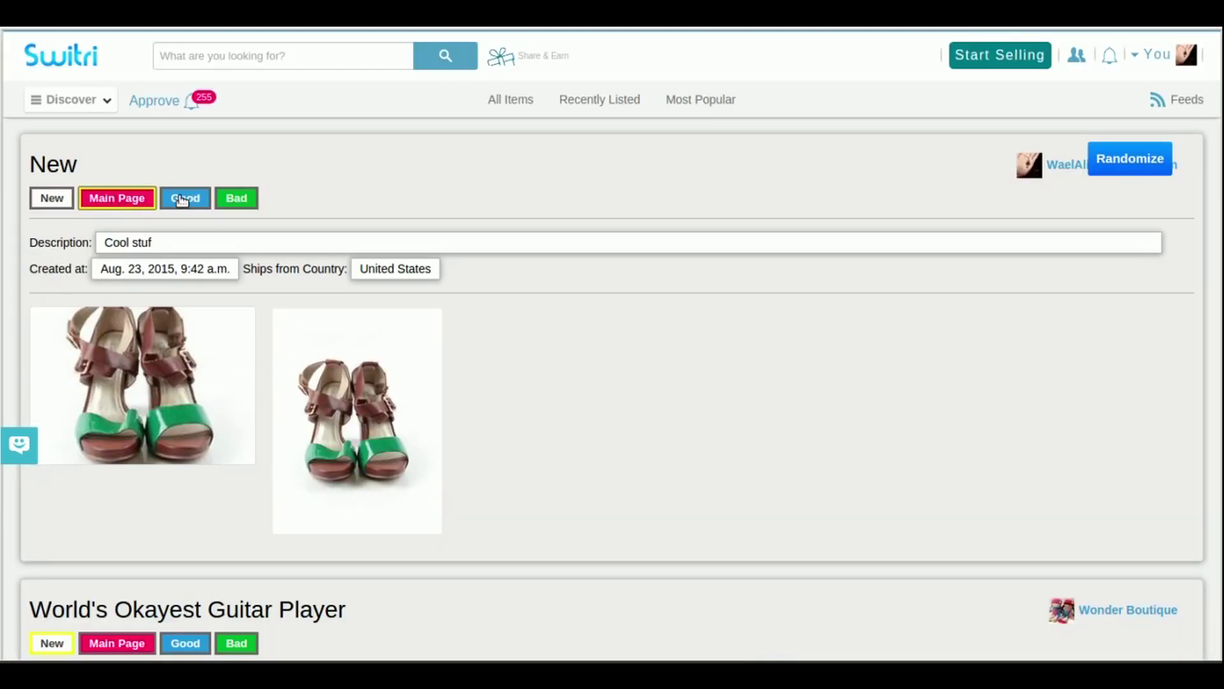
Step: View the New product's page and look through the products on the marketplace home page
key("alt+Right")
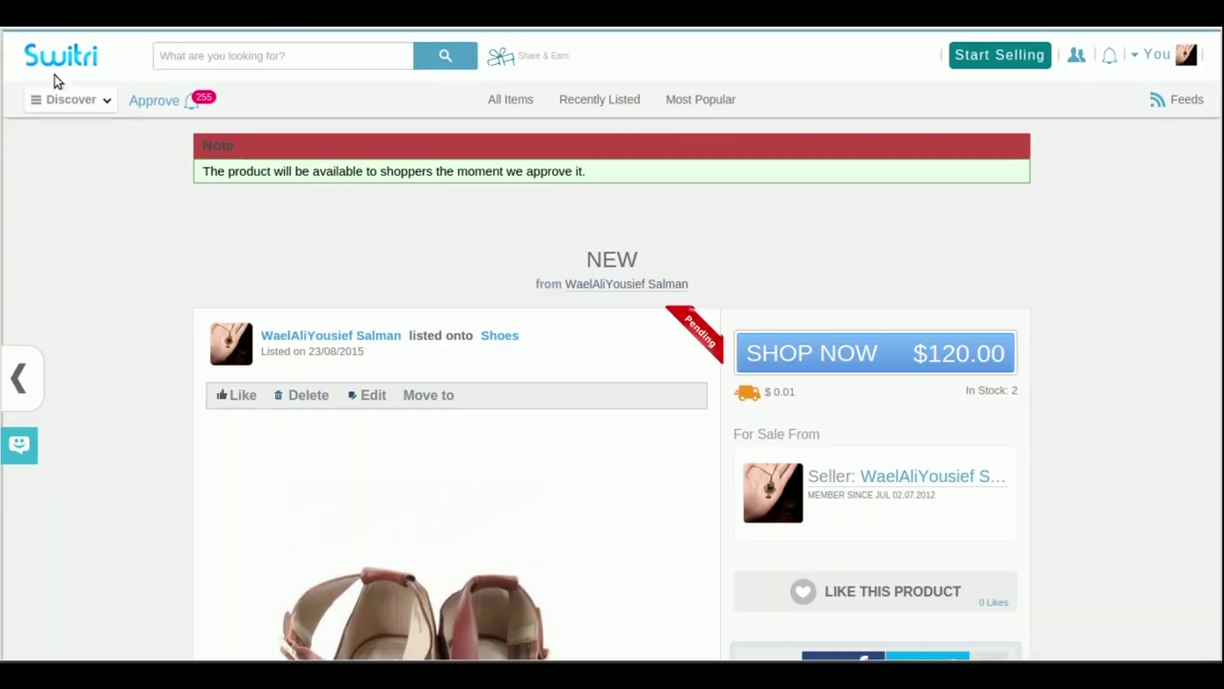
key("alt+Left")
scroll(667, 333, "down", 10)
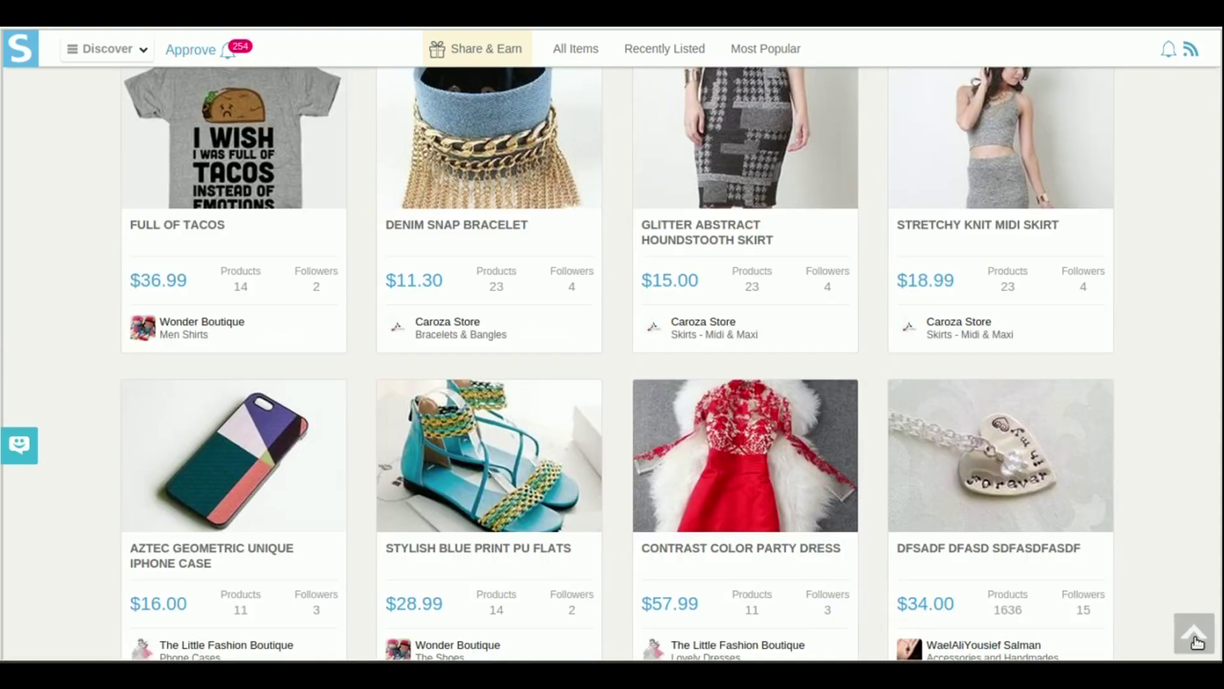
left_click(1194, 634)
Step: Return to the New product's page and review its full listing
key("alt+Right")
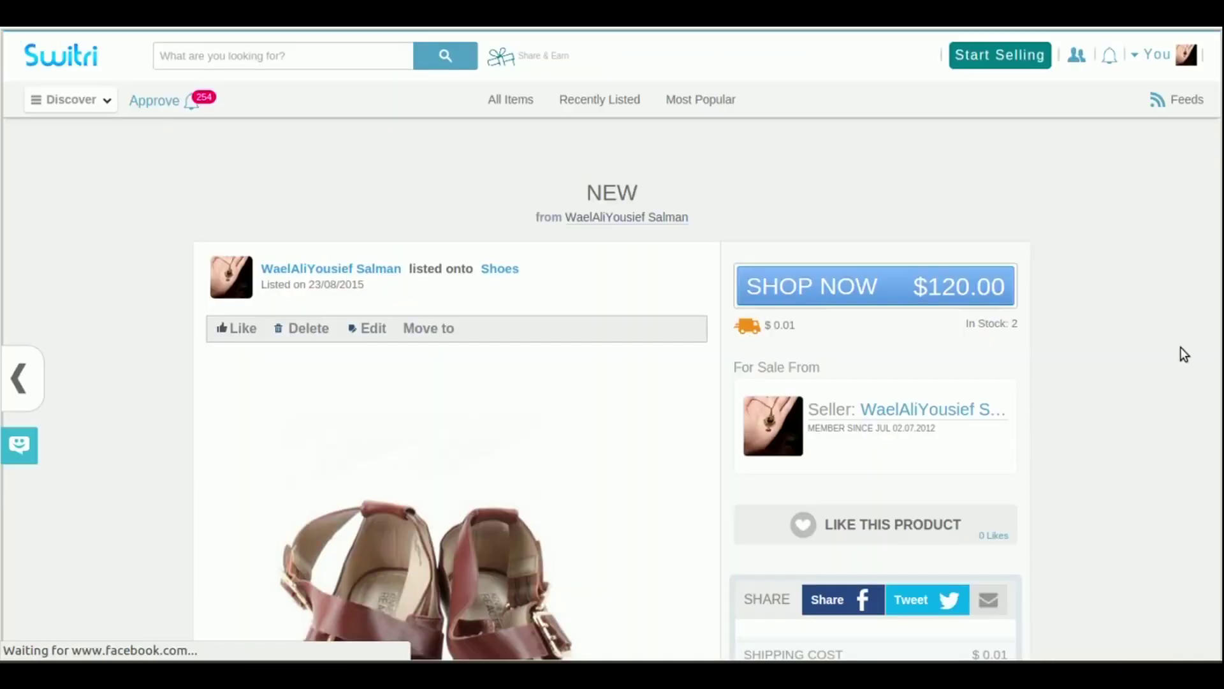
scroll(1059, 324, "down", 6)
scroll(1059, 324, "down", 7)
left_click(1193, 633)
Step: Browse the most popular items and look through the collections on one seller's profile
mouse_move(89, 102)
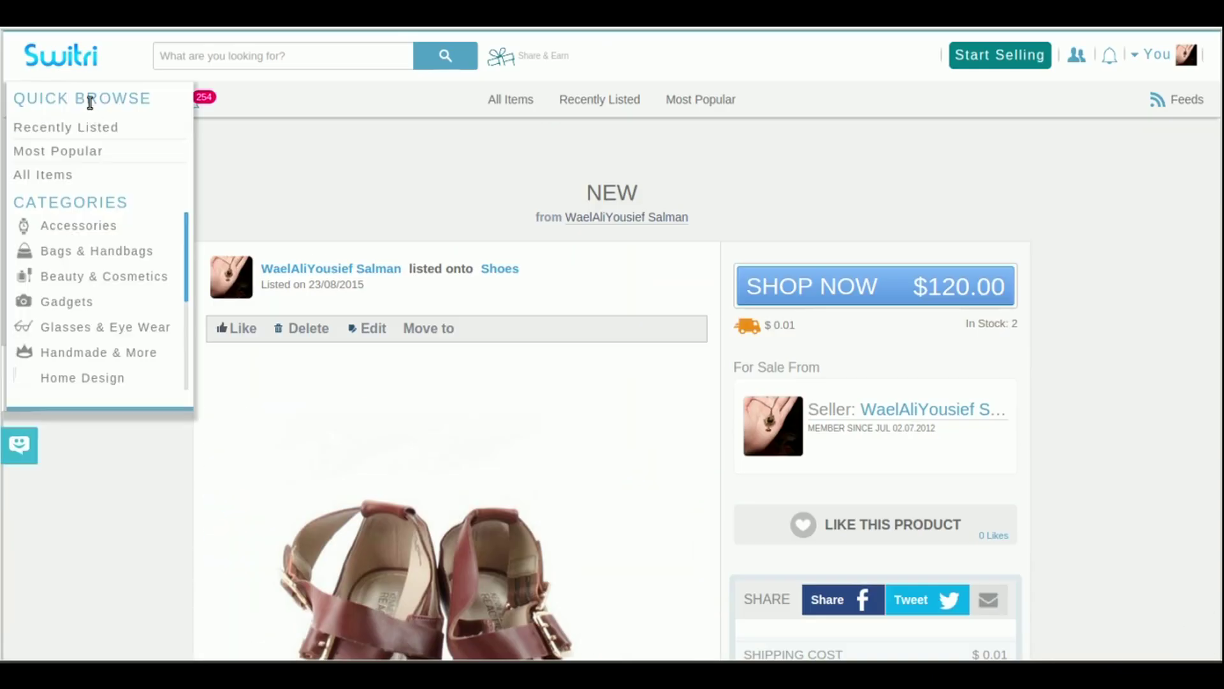
left_click(69, 152)
scroll(883, 347, "down", 8)
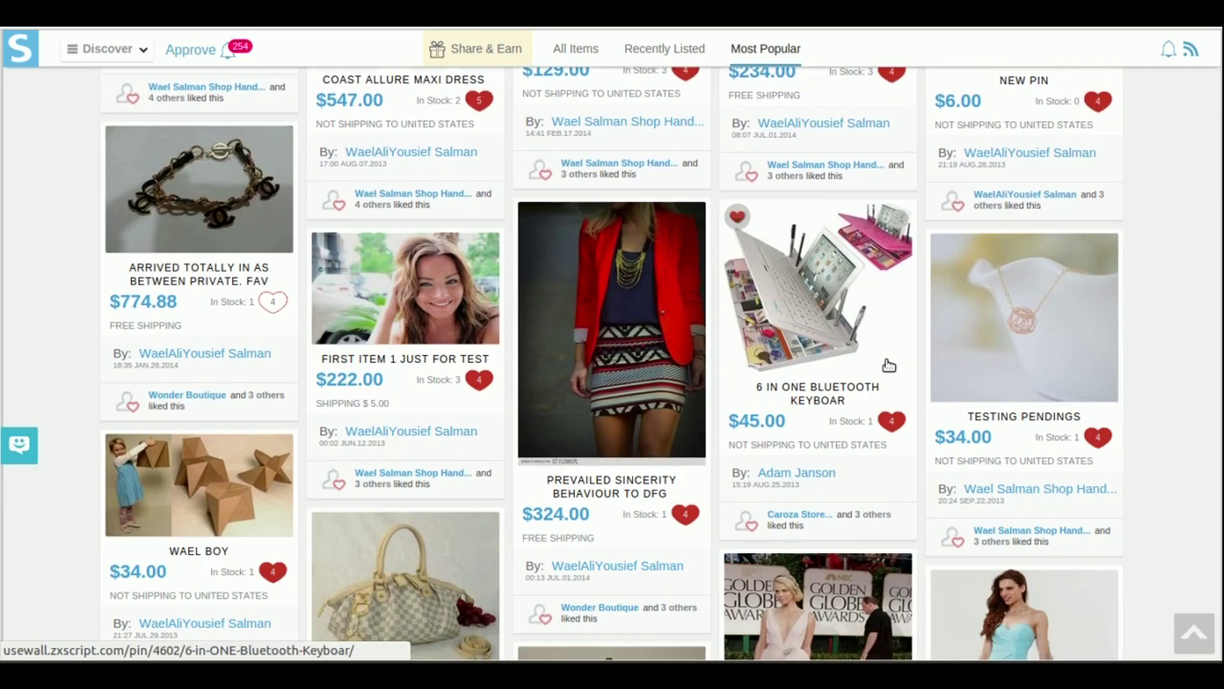
scroll(888, 365, "down", 3)
left_click(801, 286)
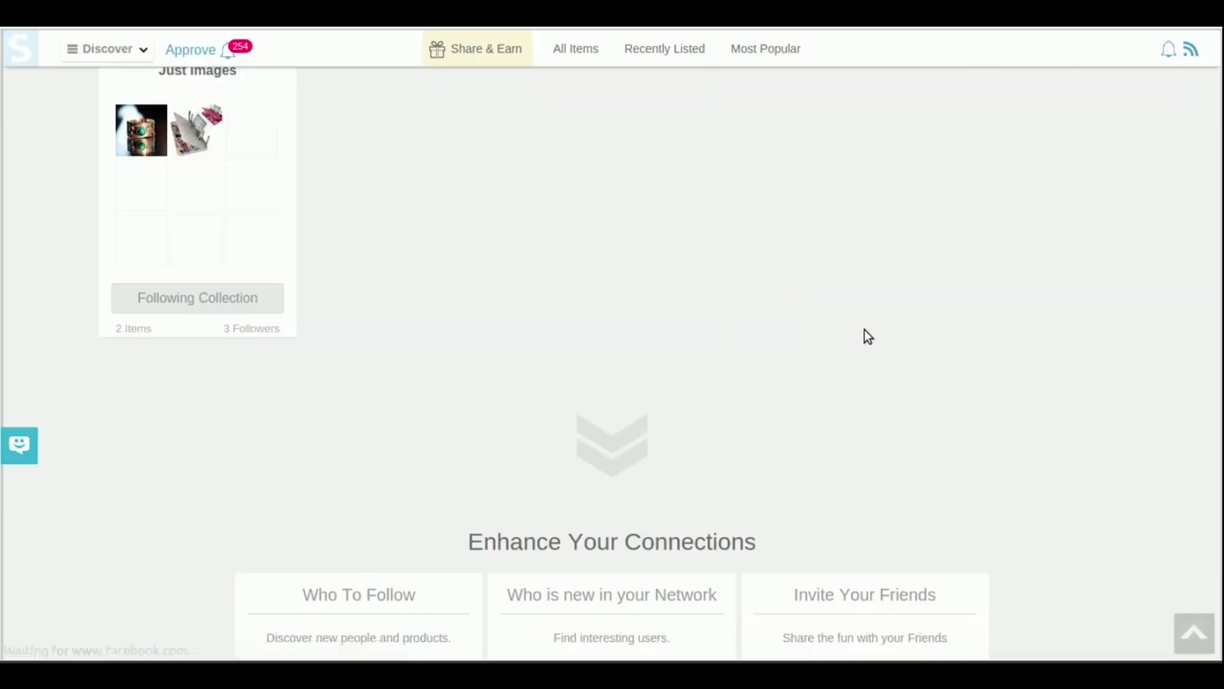
scroll(840, 332, "down", 3)
scroll(839, 345, "up", 3)
Step: Open the people discovery page and look through the More Shoppers & Stores list
mouse_move(1156, 55)
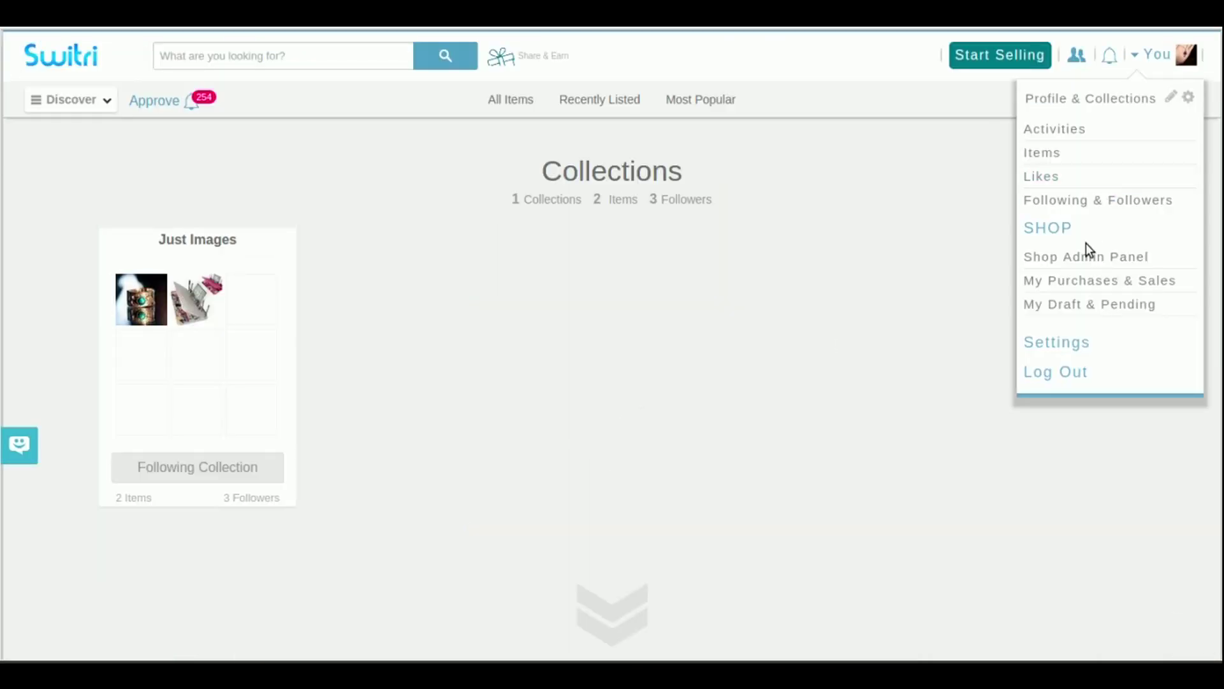
mouse_move(1076, 54)
left_click(1054, 143)
scroll(1099, 216, "down", 6)
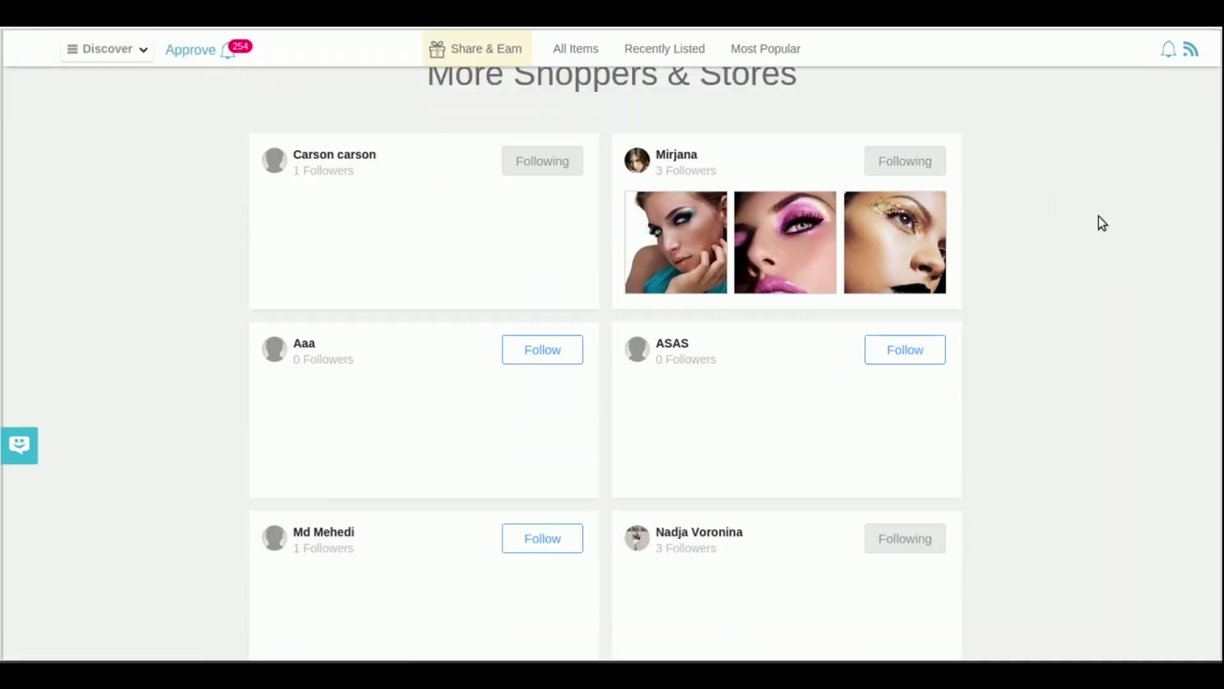
scroll(867, 239, "down", 4)
Step: Visit a listed member's profile, return to the shoppers and stores list, and continue browsing it
left_click(381, 144)
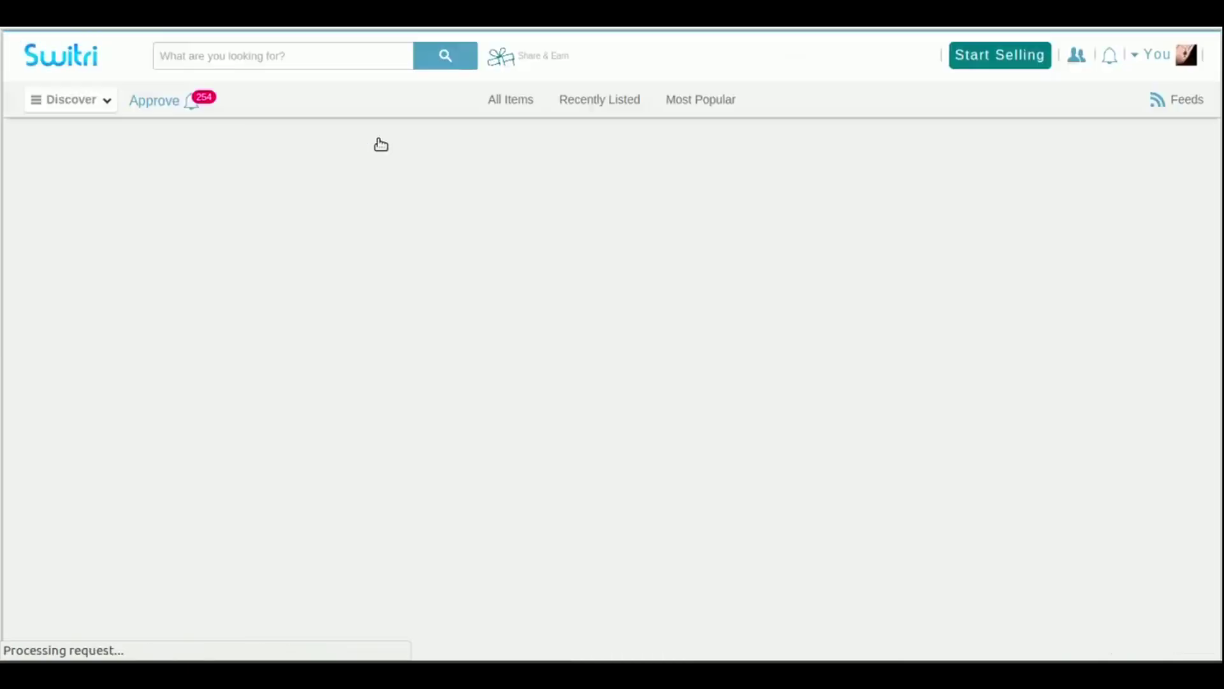
scroll(950, 271, "down", 10)
key("alt+Left")
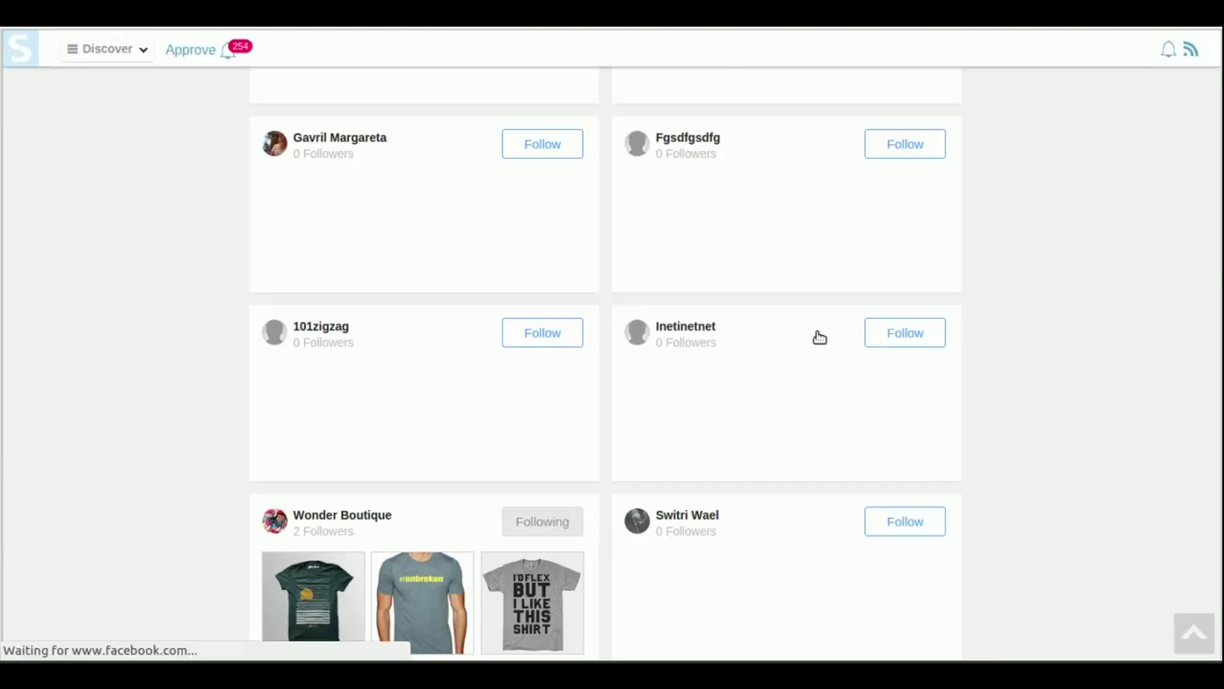
scroll(1146, 408, "down", 7)
Step: View the collections of another shop in the list that is not yet followed, and return to the list
left_click(379, 445)
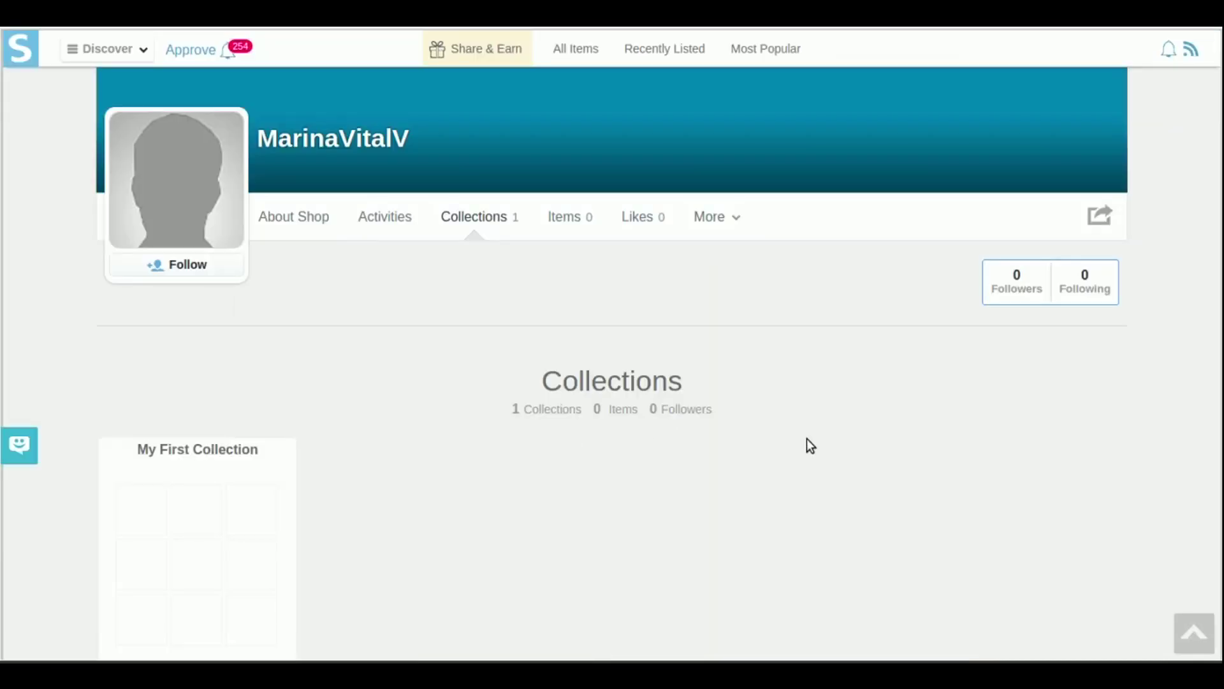
scroll(802, 446, "down", 5)
key("alt+Left")
scroll(752, 370, "down", 6)
scroll(756, 364, "up", 10)
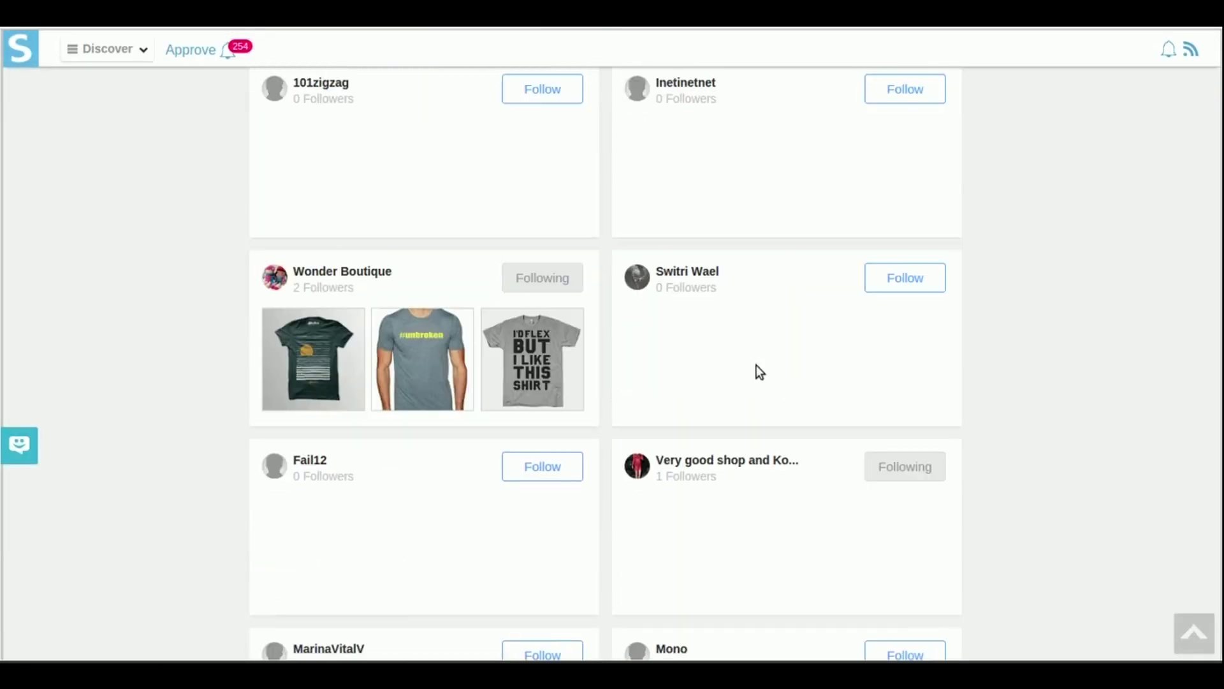
Step: Open the profile of a shopper who is already followed and look over the collections there
left_click(678, 469)
scroll(680, 475, "down", 5)
scroll(1202, 265, "up", 3)
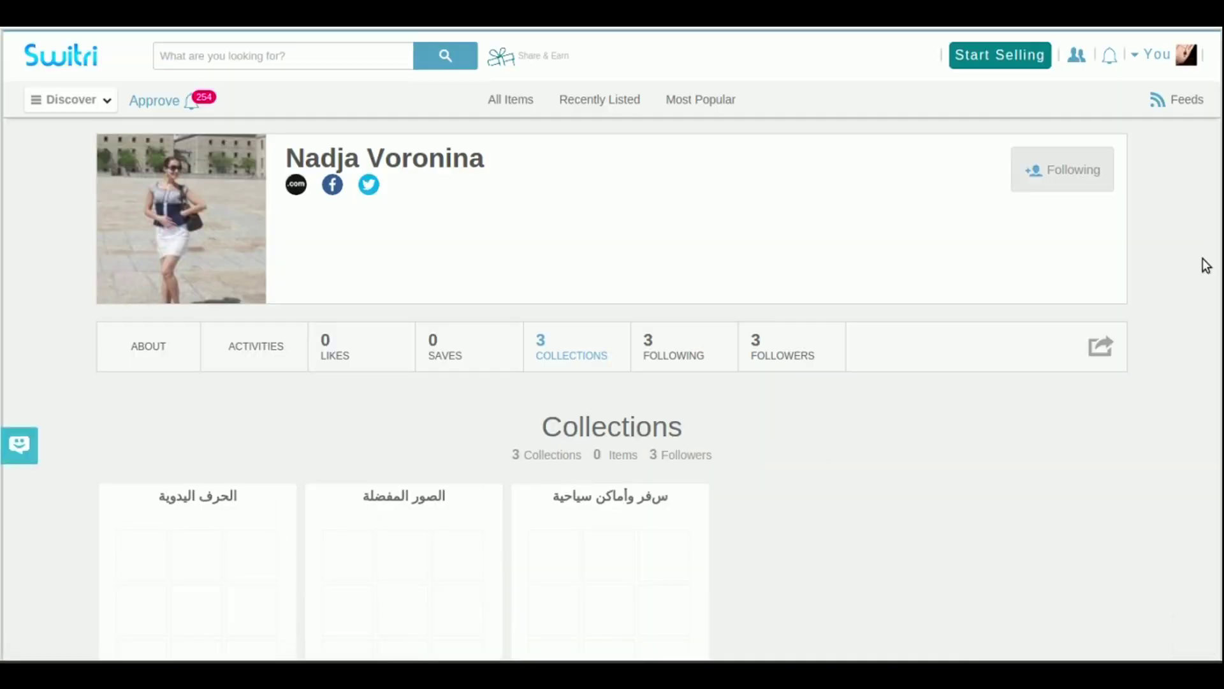
scroll(1202, 264, "down", 12)
scroll(1188, 285, "up", 12)
Step: Review the About, Activities and Likes sections of the shopper's profile
left_click(197, 360)
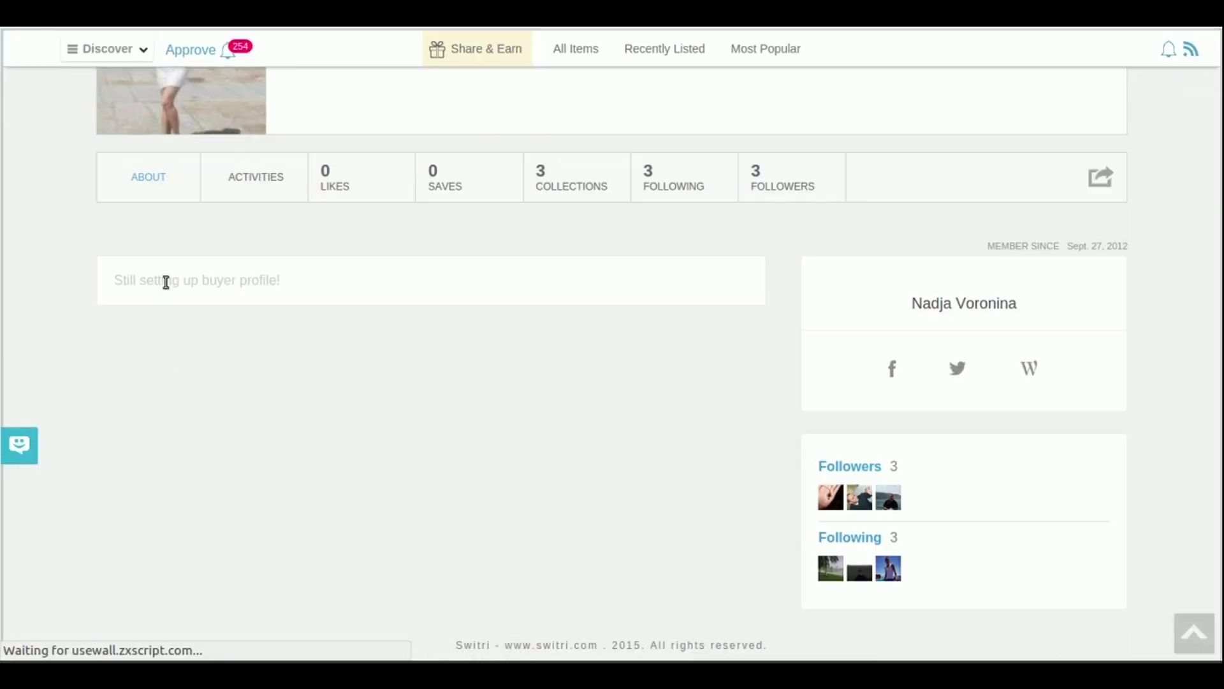
scroll(296, 231, "up", 3)
left_click(265, 351)
scroll(524, 449, "down", 4)
left_click(662, 49)
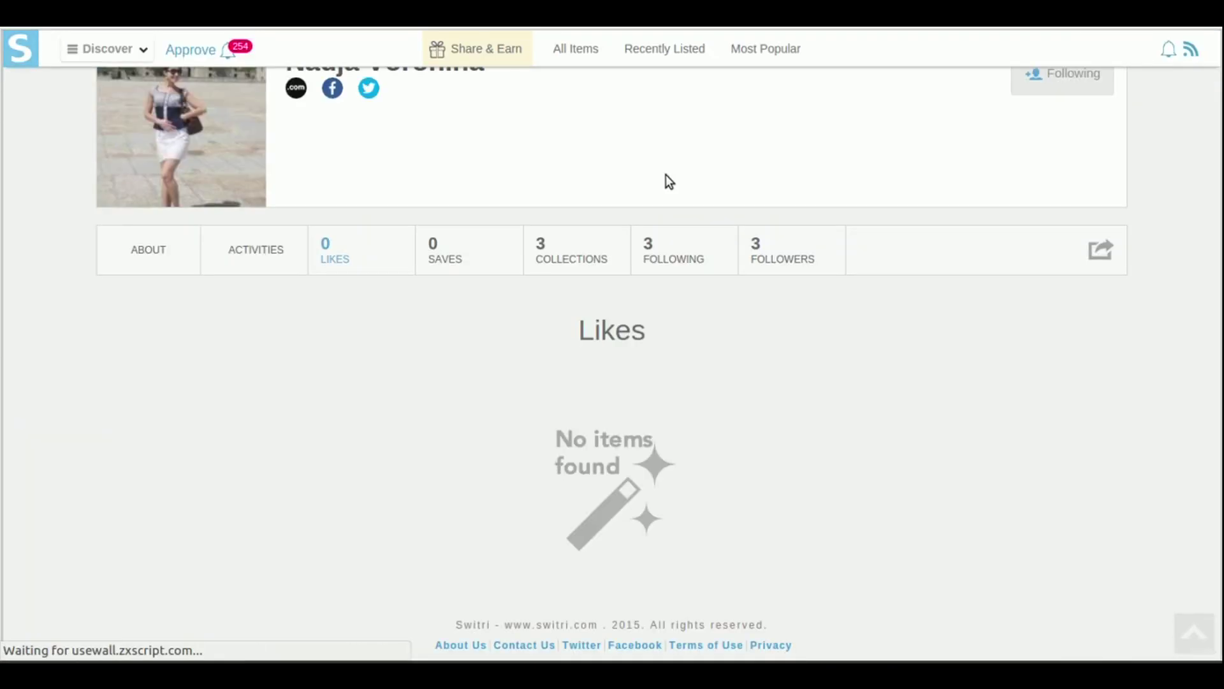
Step: View the shopper's followers, go back to the profile, and view the accounts the shopper is following
left_click(773, 186)
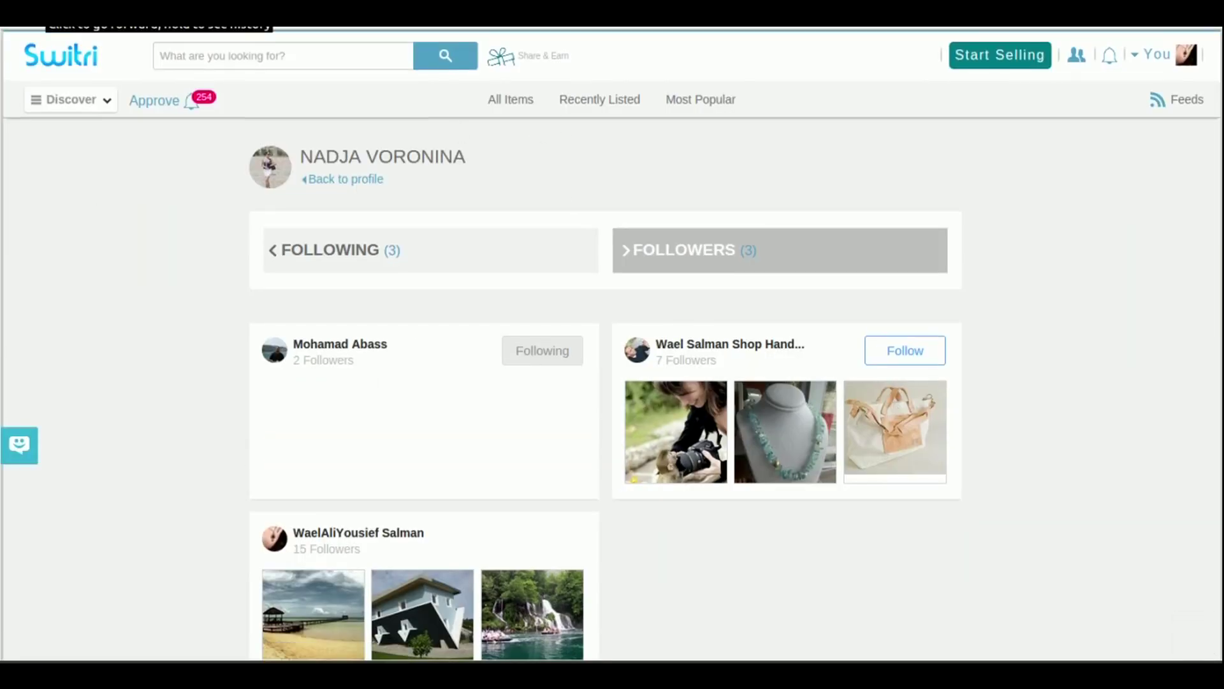
left_click(311, 181)
left_click(674, 185)
left_click(1167, 57)
left_click(1109, 56)
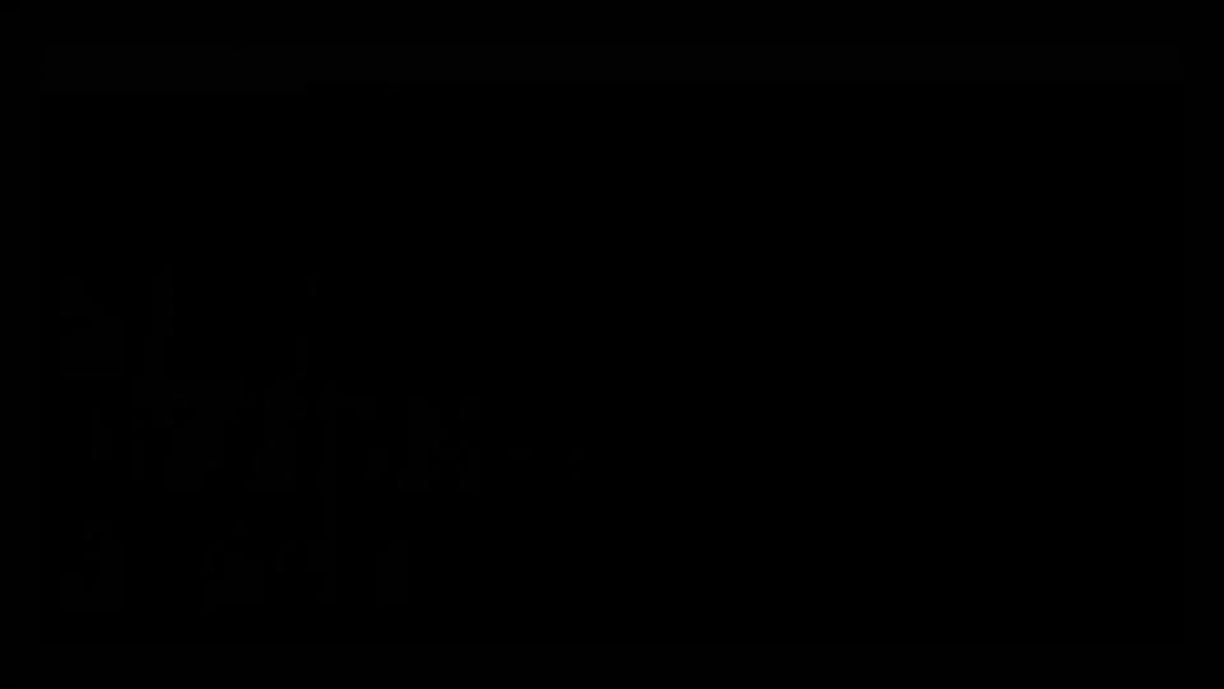